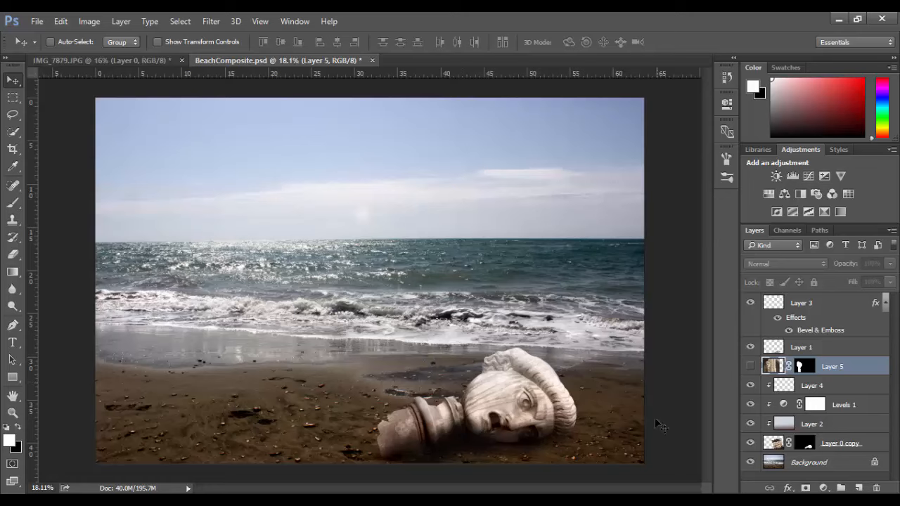
# - Compare the beach composite with the Layer 0 copy statue hidden and shown, and look at the source photo IMG_7879.JPG
pyautogui.click(750, 445)
pyautogui.click(750, 444)
pyautogui.click(750, 444)
pyautogui.click(750, 444)
pyautogui.click(145, 60)
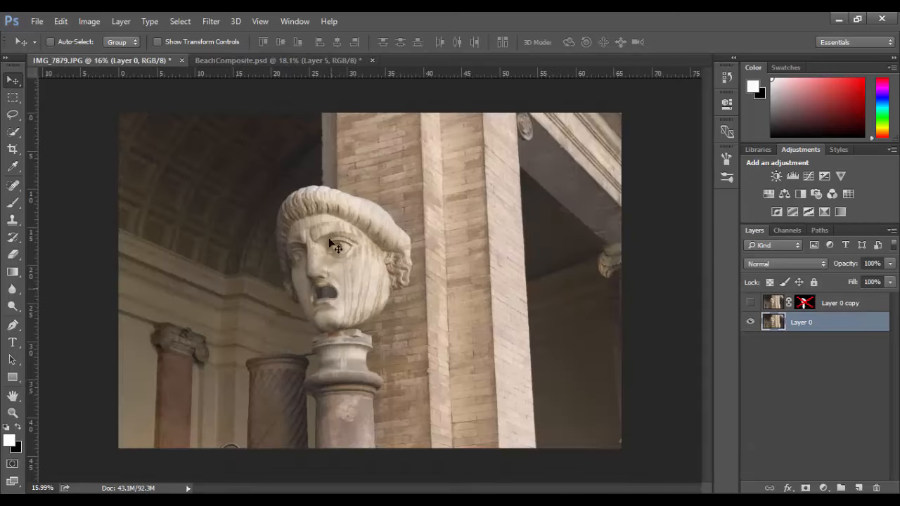
pyautogui.click(296, 61)
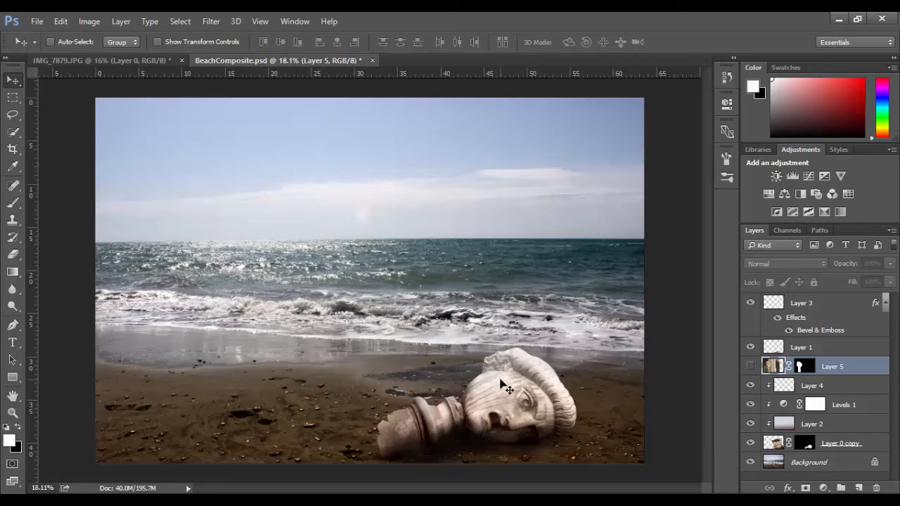
# - In IMG_7879.JPG, start a Quick Selection over the statue's hair and cheek on the brick wall side
pyautogui.click(141, 60)
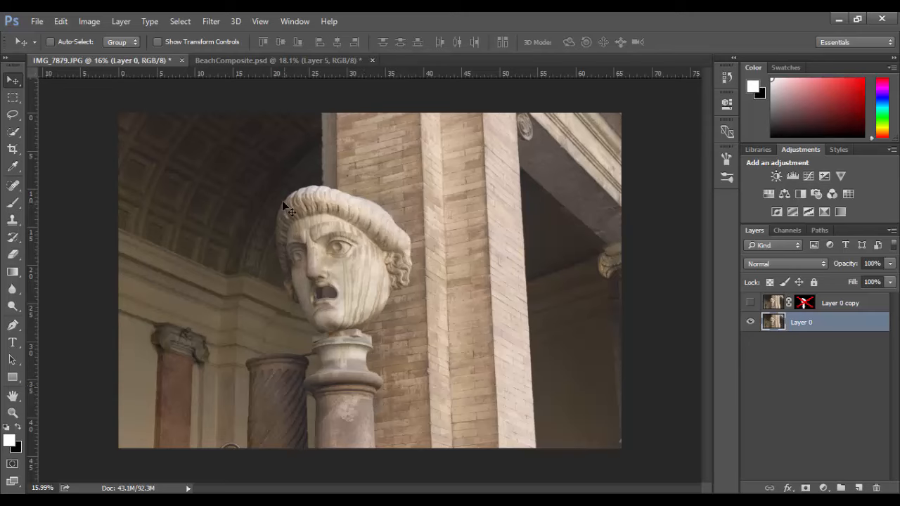
pyautogui.click(19, 132)
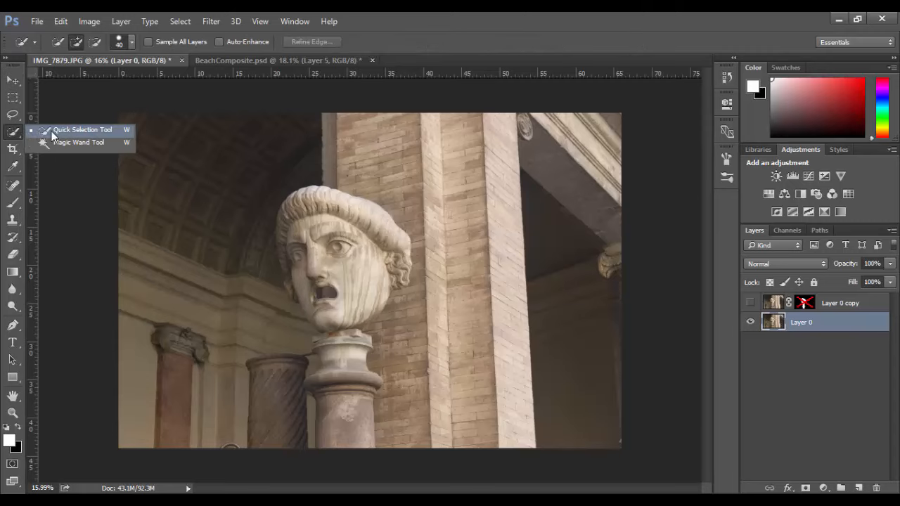
pyautogui.click(52, 131)
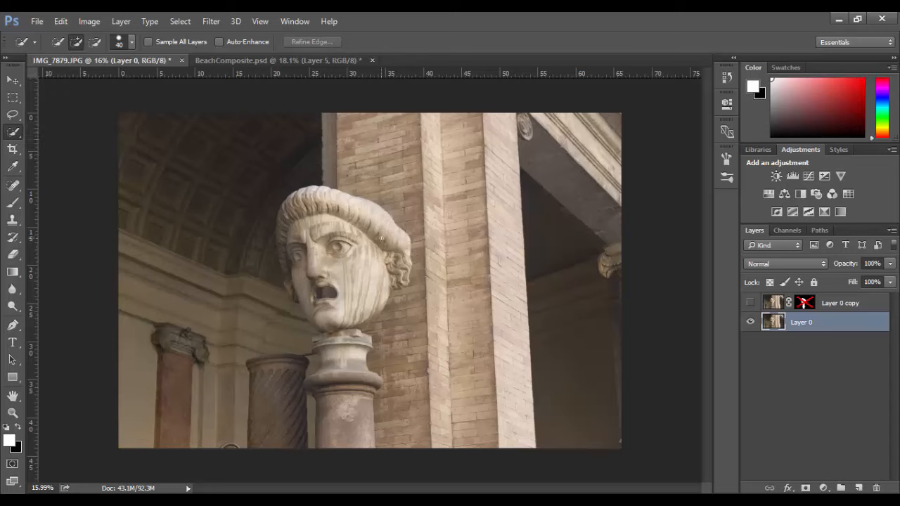
pyautogui.press('z')
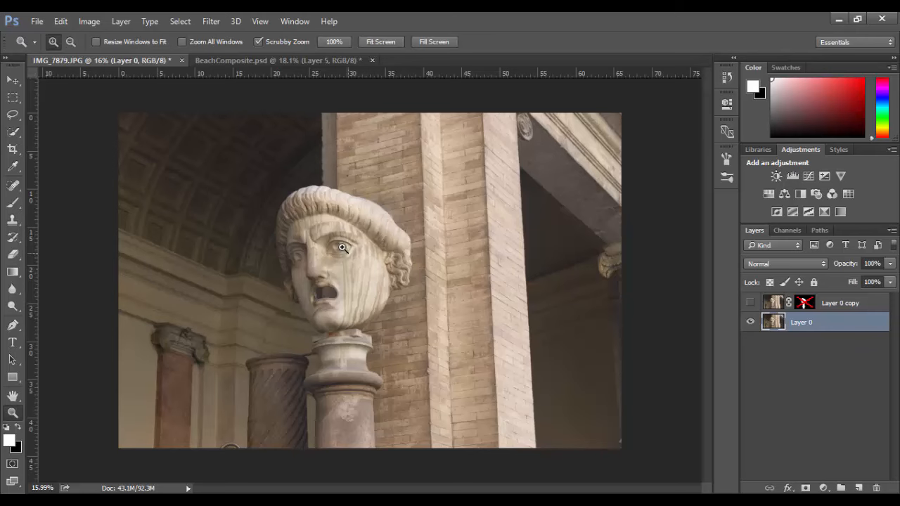
pyautogui.moveTo(336, 241); pyautogui.dragTo(287, 320)
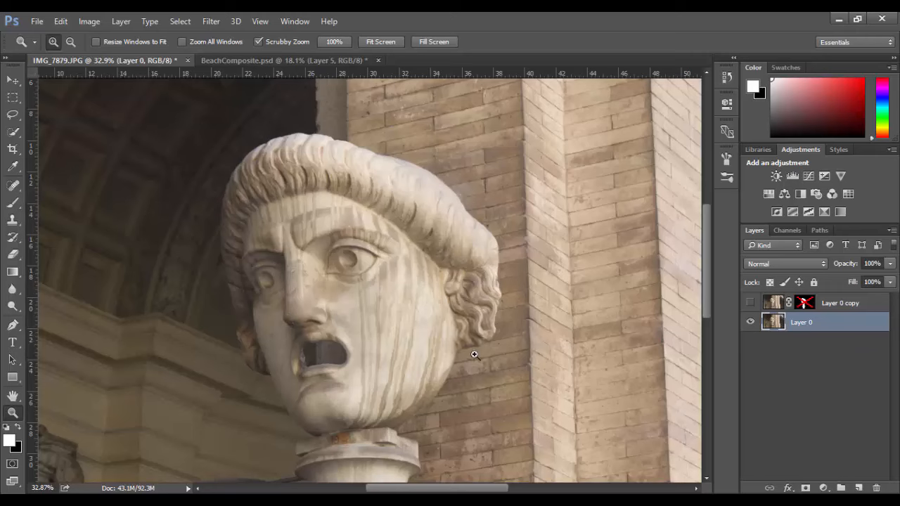
pyautogui.moveTo(384, 428); pyautogui.dragTo(384, 454)
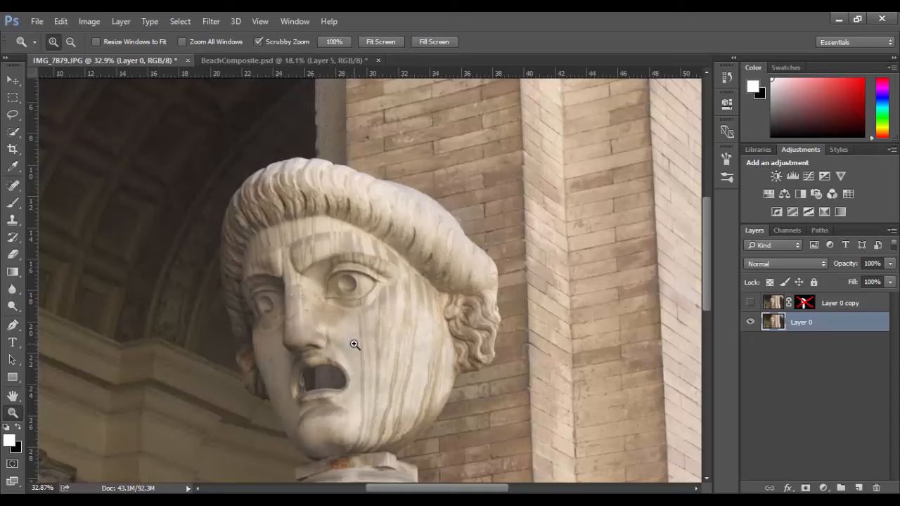
pyautogui.press('w')
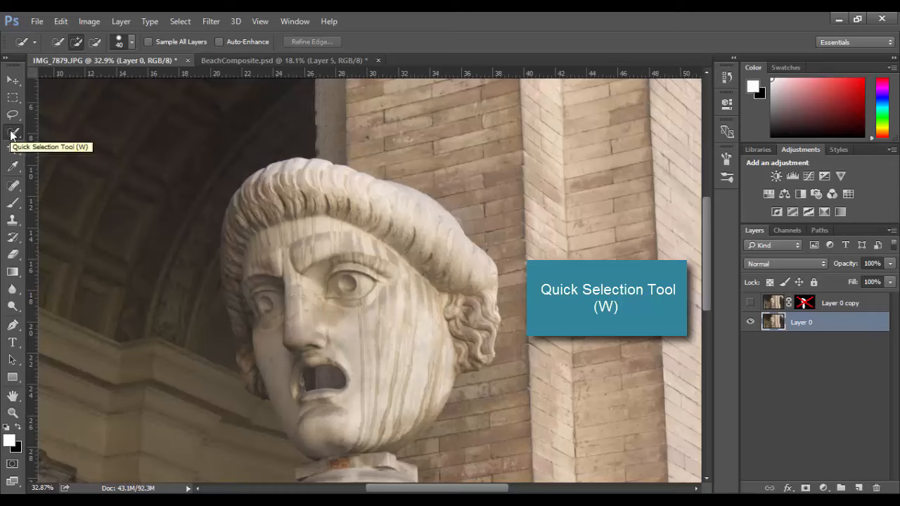
pyautogui.click(80, 39)
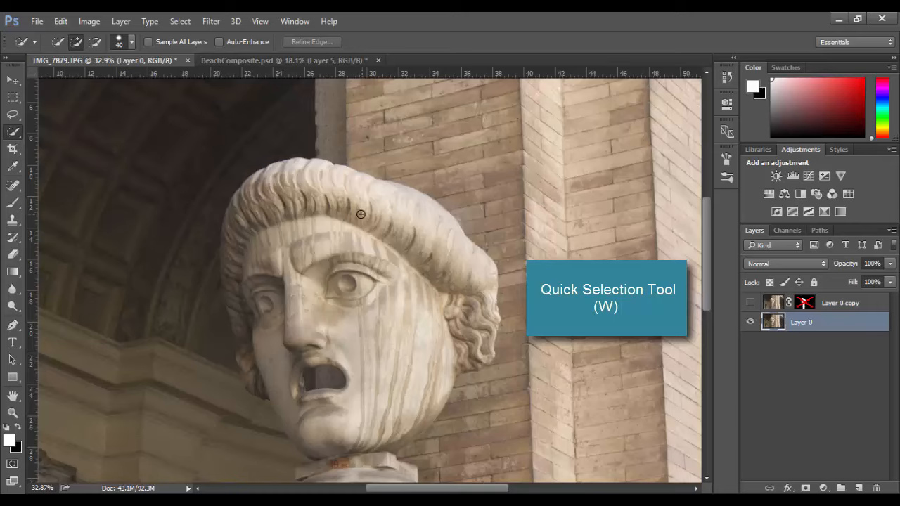
pyautogui.moveTo(381, 209)
pyautogui.mouseDown()
pyautogui.moveTo(337, 191)
pyautogui.moveTo(372, 206)
pyautogui.moveTo(422, 261)
pyautogui.moveTo(452, 263)
pyautogui.moveTo(461, 304)
pyautogui.moveTo(451, 328)
pyautogui.moveTo(415, 336)
pyautogui.moveTo(348, 377)
pyautogui.mouseUp()
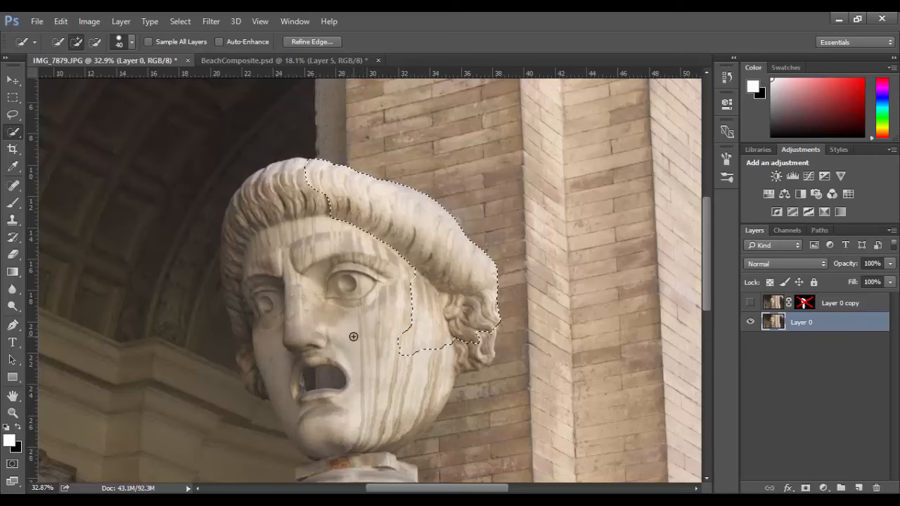
# - Enlarge the Quick Selection brush to 100 px, extend the selection over the whole head and column, and subtract the spill beside the chin
pyautogui.press(']')
pyautogui.press(']')
pyautogui.press(']')
pyautogui.press(']')
pyautogui.press(']')
pyautogui.press(']')
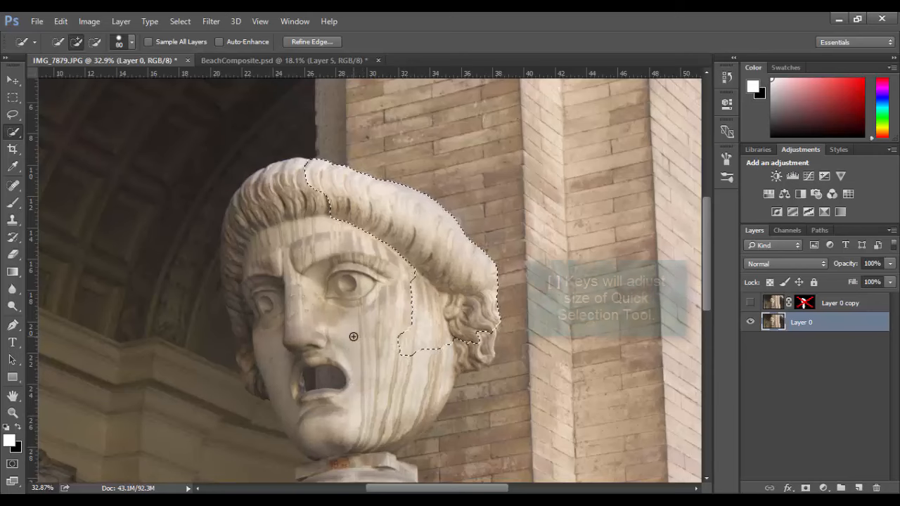
pyautogui.press(']')
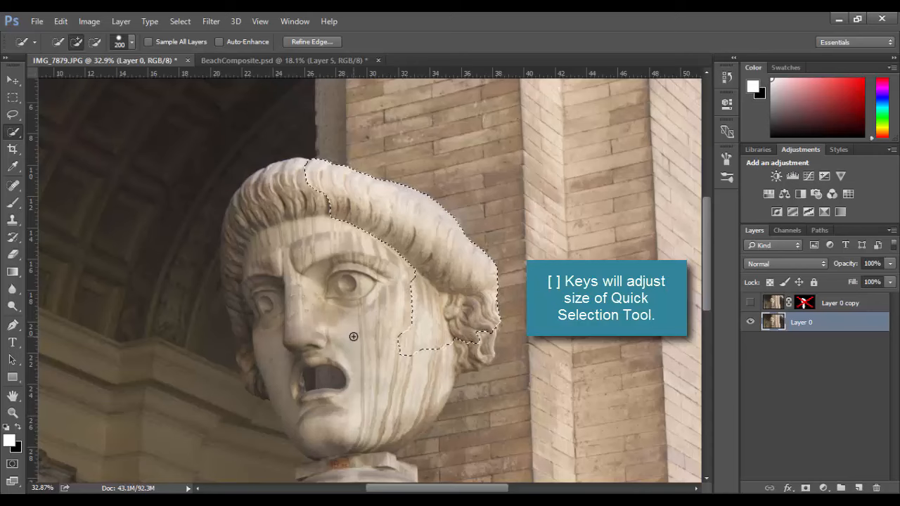
pyautogui.press('[')
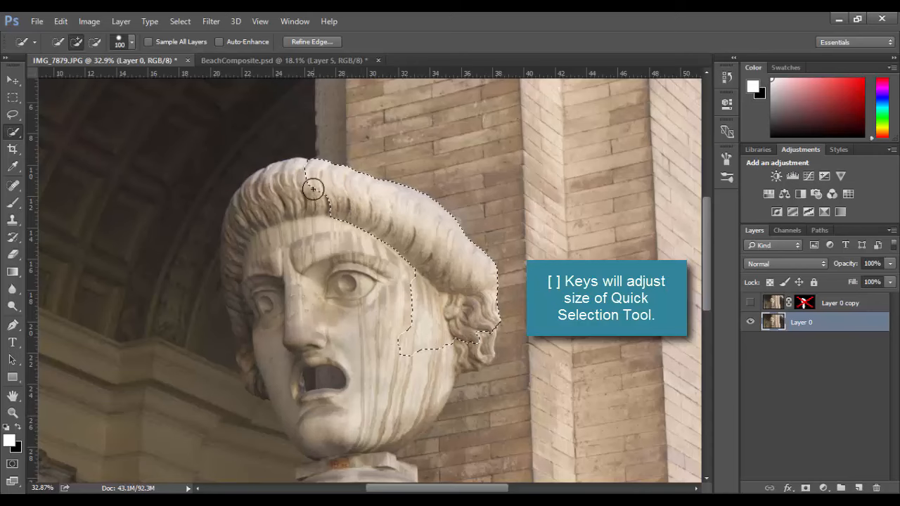
pyautogui.click(287, 200)
pyautogui.moveTo(287, 200)
pyautogui.mouseDown()
pyautogui.moveTo(267, 210)
pyautogui.moveTo(266, 319)
pyautogui.moveTo(265, 299)
pyautogui.moveTo(253, 311)
pyautogui.moveTo(260, 364)
pyautogui.moveTo(245, 312)
pyautogui.moveTo(243, 325)
pyautogui.moveTo(249, 361)
pyautogui.moveTo(275, 388)
pyautogui.moveTo(322, 397)
pyautogui.moveTo(339, 426)
pyautogui.moveTo(295, 411)
pyautogui.moveTo(310, 428)
pyautogui.moveTo(298, 422)
pyautogui.moveTo(317, 440)
pyautogui.moveTo(351, 449)
pyautogui.moveTo(414, 447)
pyautogui.moveTo(438, 394)
pyautogui.moveTo(382, 431)
pyautogui.moveTo(439, 454)
pyautogui.moveTo(437, 409)
pyautogui.moveTo(413, 331)
pyautogui.moveTo(406, 341)
pyautogui.mouseUp()
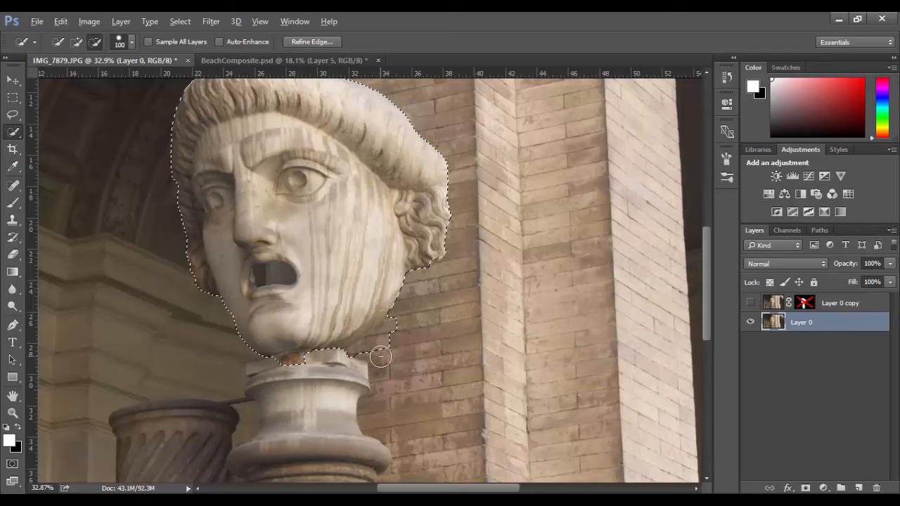
pyautogui.moveTo(380, 355)
pyautogui.keyDown('alt'); pyautogui.mouseDown()
pyautogui.moveTo(391, 324)
pyautogui.moveTo(366, 353)
pyautogui.moveTo(327, 368)
pyautogui.moveTo(317, 355)
pyautogui.moveTo(318, 384)
pyautogui.moveTo(301, 393)
pyautogui.moveTo(293, 372)
pyautogui.moveTo(278, 383)
pyautogui.moveTo(273, 367)
pyautogui.moveTo(261, 369)
pyautogui.moveTo(312, 379)
pyautogui.moveTo(305, 267)
pyautogui.moveTo(309, 410)
pyautogui.mouseUp(); pyautogui.keyUp('alt')
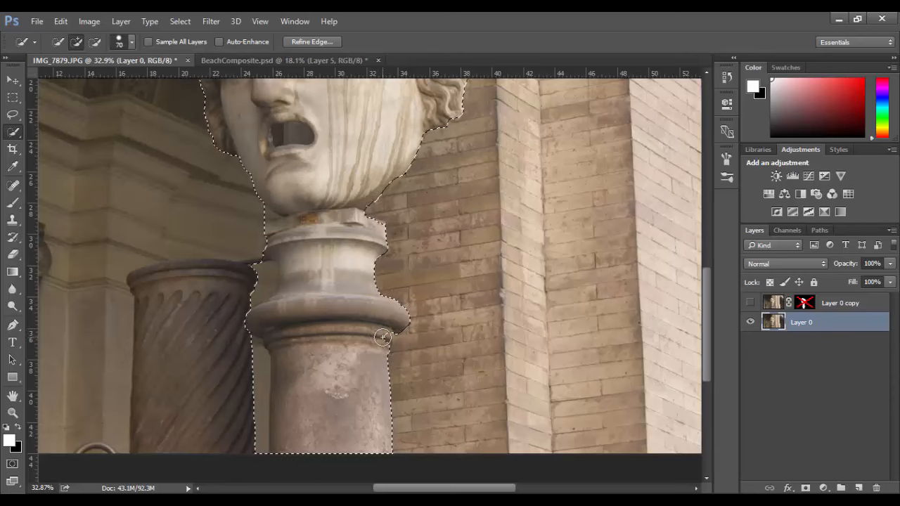
# - Reduce the Quick Selection brush to 25 px and add the missed notch beneath the column's ring on the brick wall side
pyautogui.press('[')
pyautogui.press('[')
pyautogui.press('[')
pyautogui.press('[')
pyautogui.press('[')
pyautogui.press('[')
pyautogui.press('[')
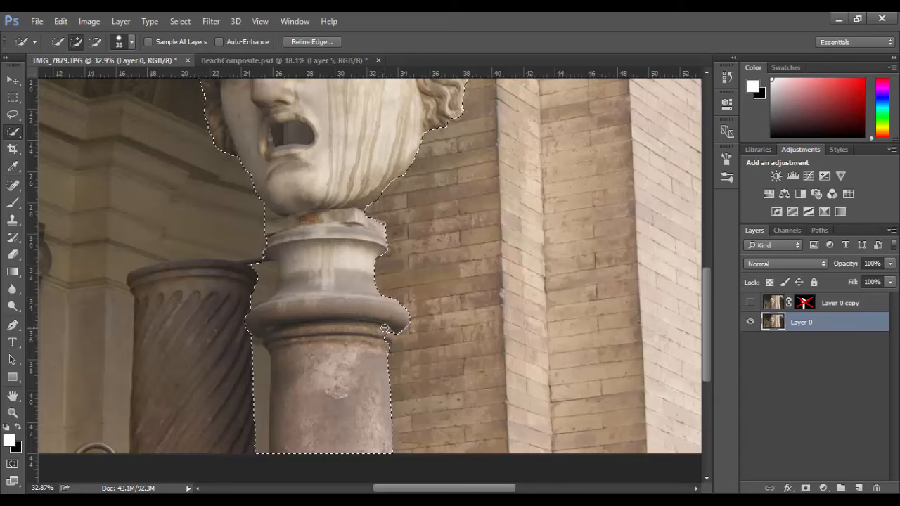
pyautogui.press('z')
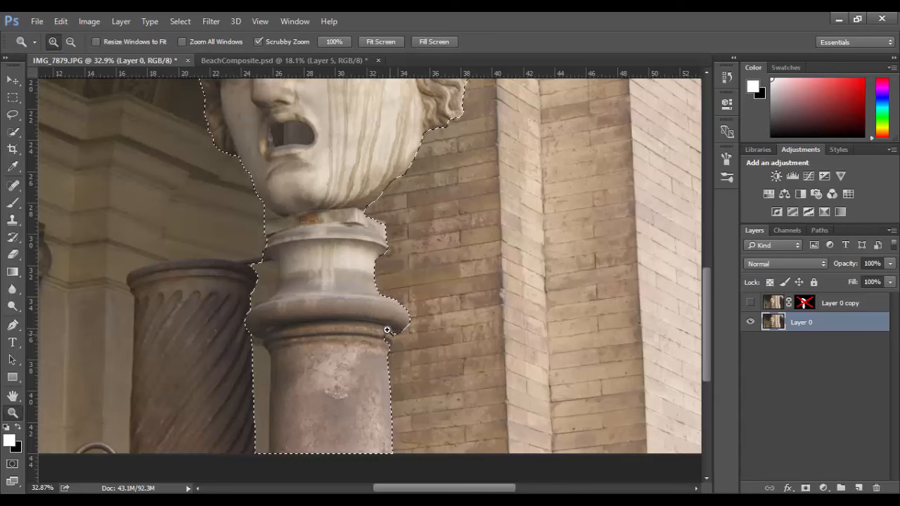
pyautogui.moveTo(388, 328); pyautogui.dragTo(436, 360)
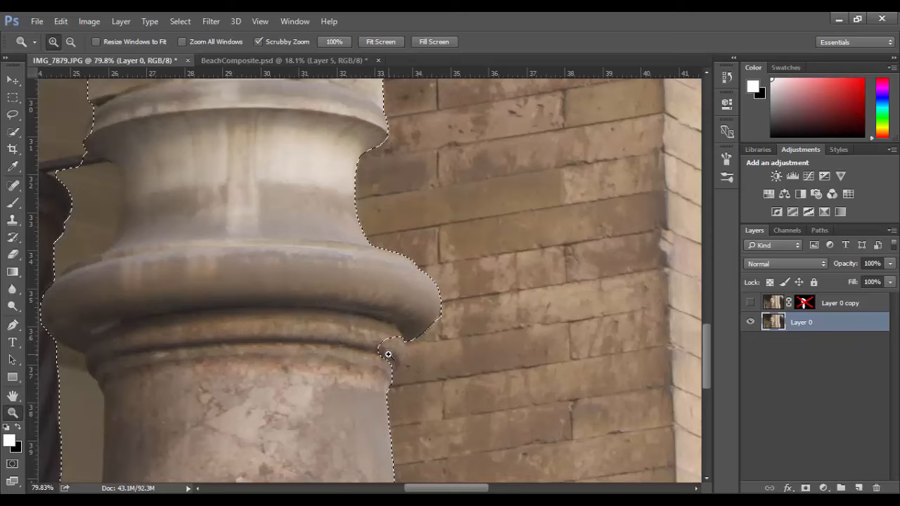
pyautogui.press('w')
pyautogui.moveTo(335, 422); pyautogui.dragTo(335, 322)
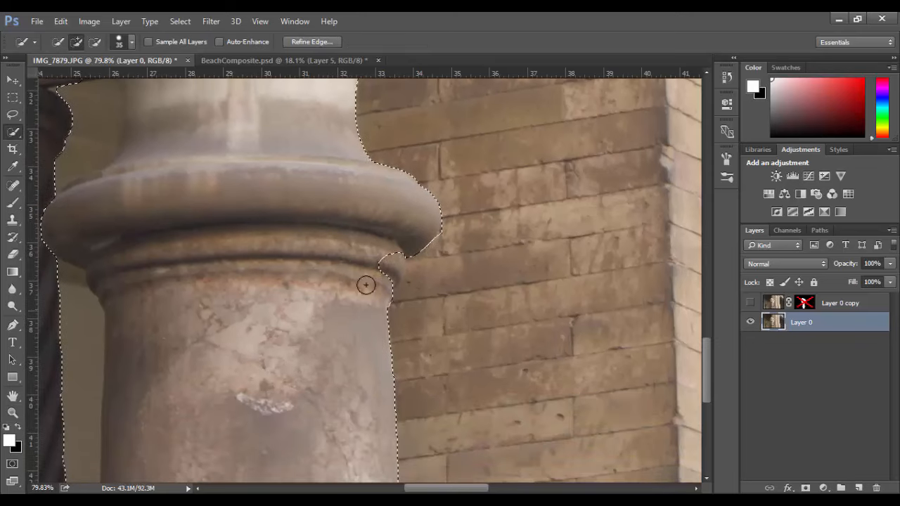
pyautogui.press('[')
pyautogui.press('[')
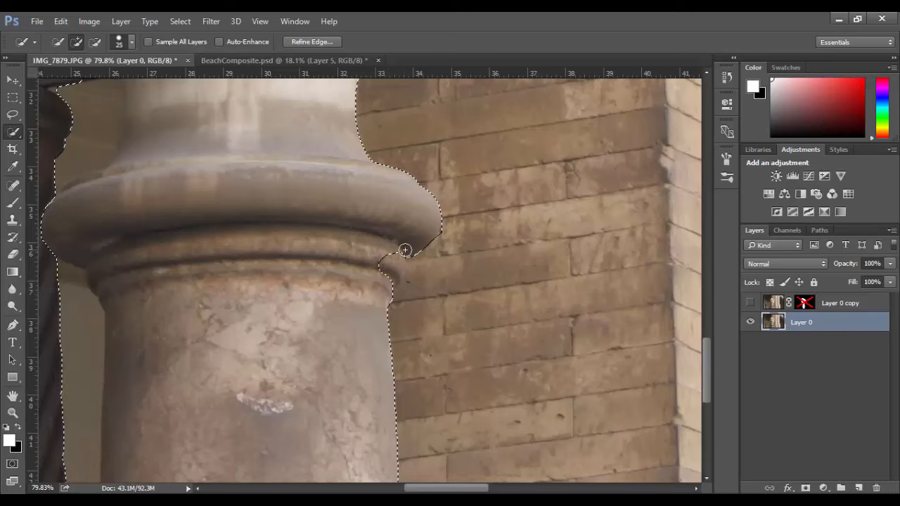
pyautogui.moveTo(396, 251); pyautogui.dragTo(394, 275)
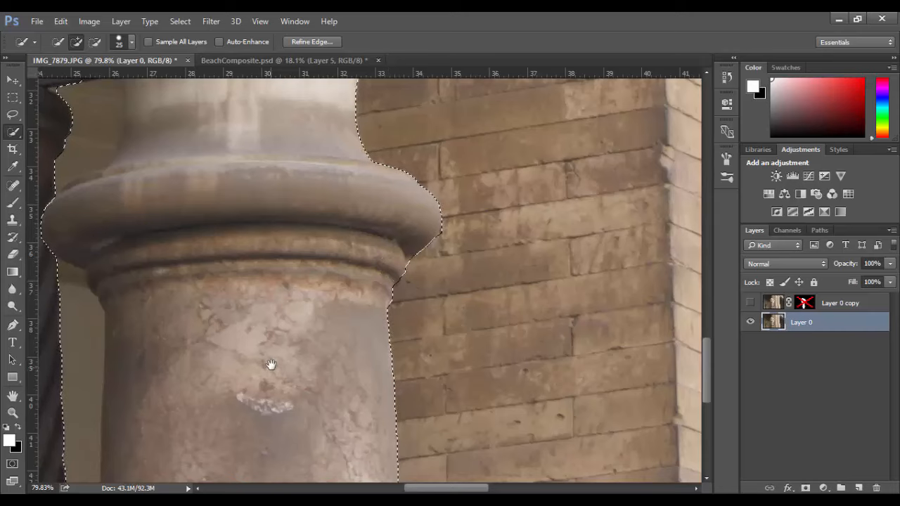
# - Subtract the strip of background wall between the column shaft and the dark spiral column from the selection
pyautogui.moveTo(269, 363); pyautogui.dragTo(405, 242)
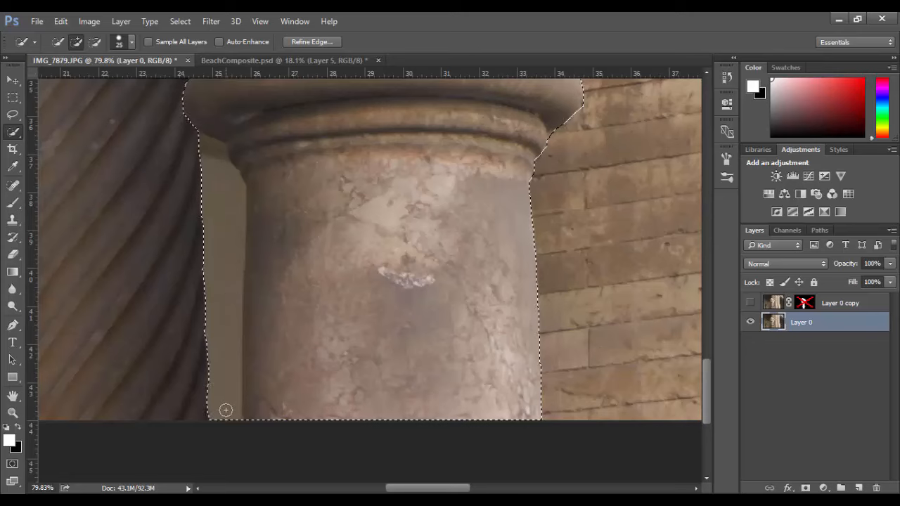
pyautogui.press('alt')
pyautogui.moveTo(216, 394)
pyautogui.mouseDown()
pyautogui.moveTo(216, 199)
pyautogui.moveTo(221, 207)
pyautogui.moveTo(210, 162)
pyautogui.moveTo(191, 138)
pyautogui.mouseUp()
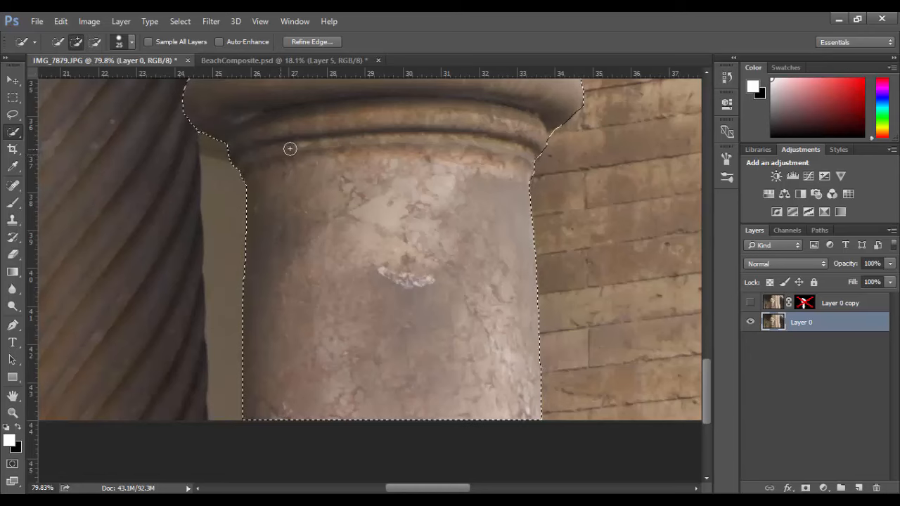
# - Subtract the background beside the pedestal's neck and in the gap under the chin from the selection
pyautogui.moveTo(293, 161); pyautogui.dragTo(309, 447)
pyautogui.moveTo(211, 331)
pyautogui.mouseDown()
pyautogui.moveTo(260, 306)
pyautogui.moveTo(259, 321)
pyautogui.moveTo(265, 267)
pyautogui.moveTo(235, 235)
pyautogui.mouseUp()
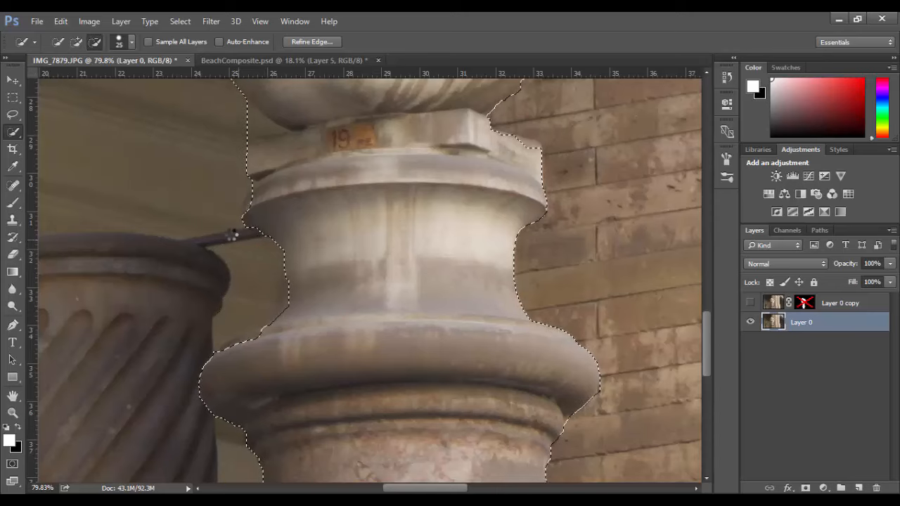
pyautogui.moveTo(263, 328)
pyautogui.mouseDown()
pyautogui.moveTo(269, 333)
pyautogui.moveTo(222, 351)
pyautogui.mouseUp()
pyautogui.moveTo(334, 236); pyautogui.dragTo(325, 373)
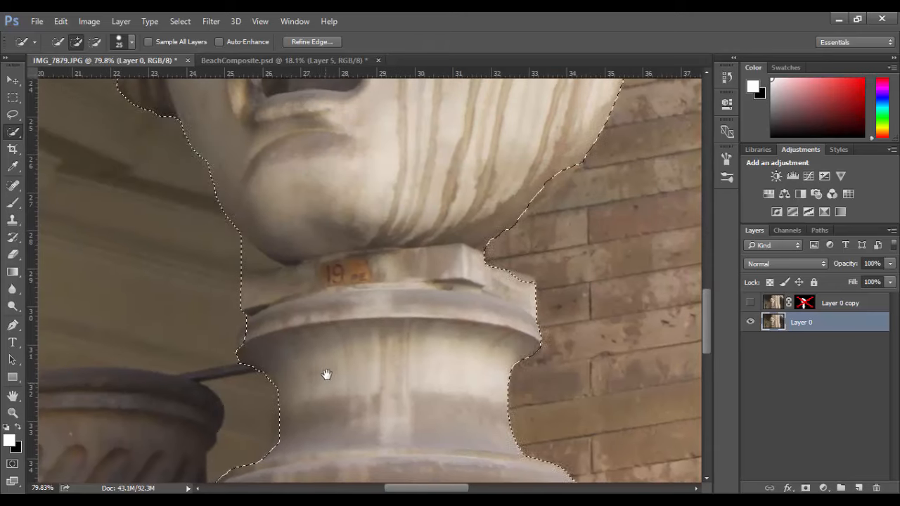
pyautogui.moveTo(223, 244)
pyautogui.mouseDown()
pyautogui.moveTo(261, 263)
pyautogui.moveTo(233, 267)
pyautogui.mouseUp()
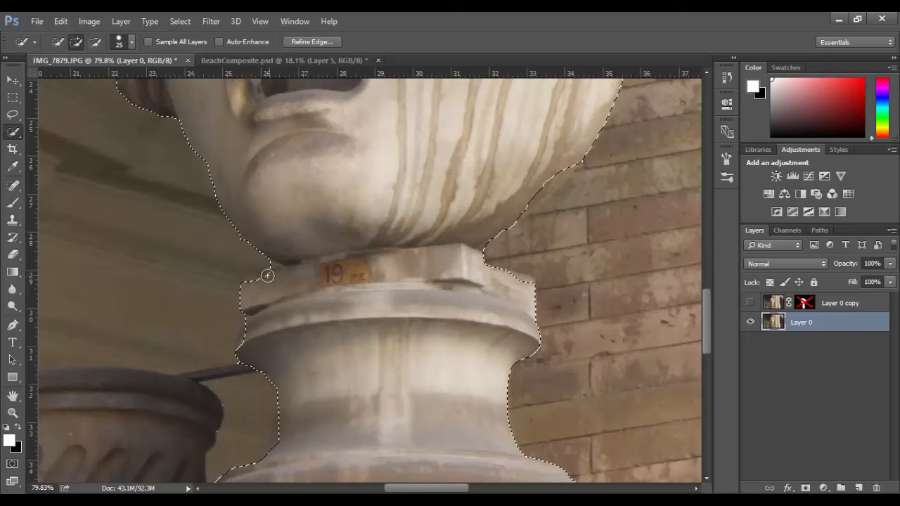
# - Switch the finished head and column selection to Quick Mask mode
pyautogui.moveTo(304, 231); pyautogui.dragTo(311, 407)
pyautogui.press('z')
pyautogui.moveTo(348, 313); pyautogui.dragTo(300, 316)
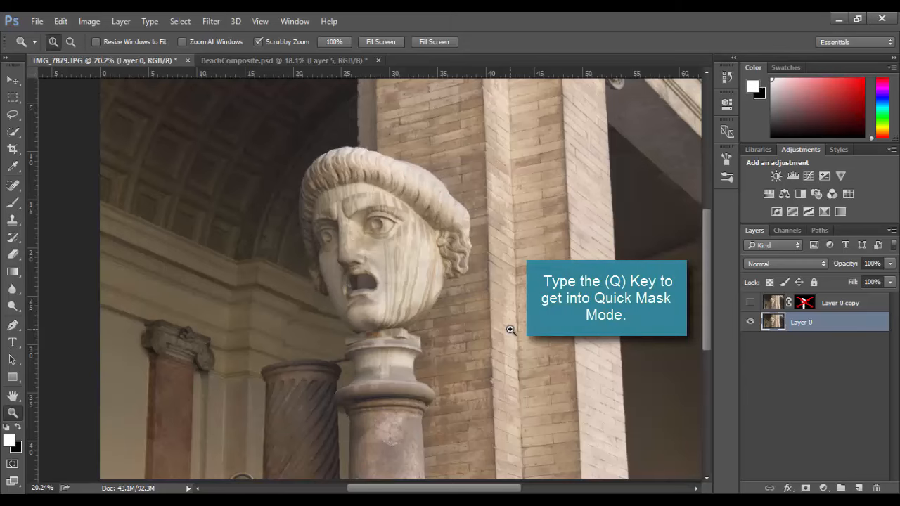
pyautogui.press('q')
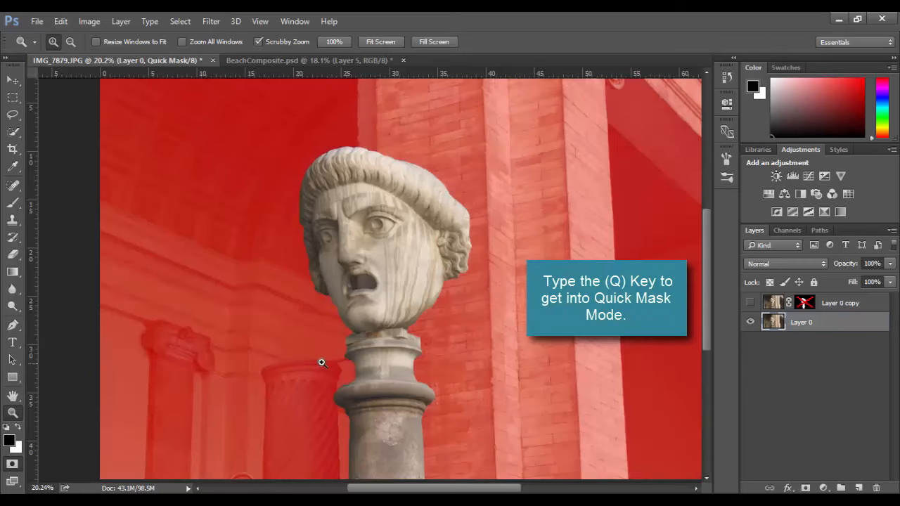
pyautogui.click(11, 467)
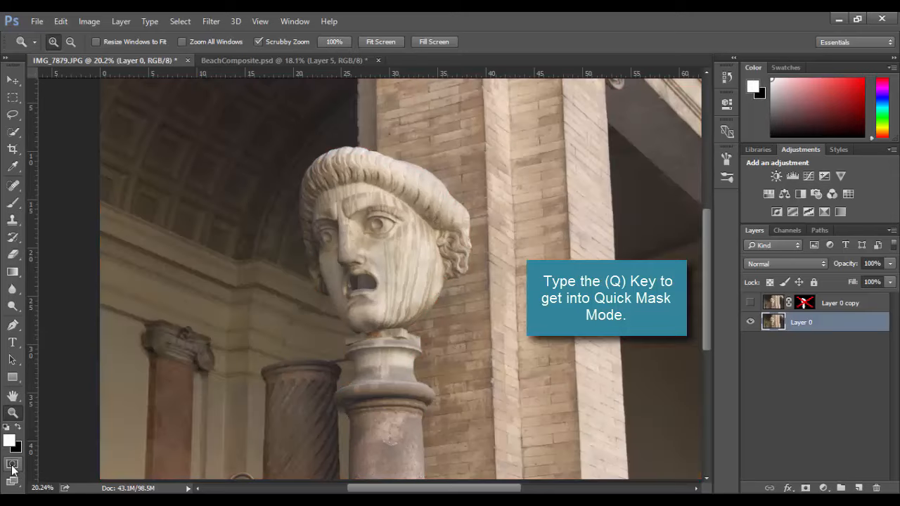
pyautogui.click(11, 467)
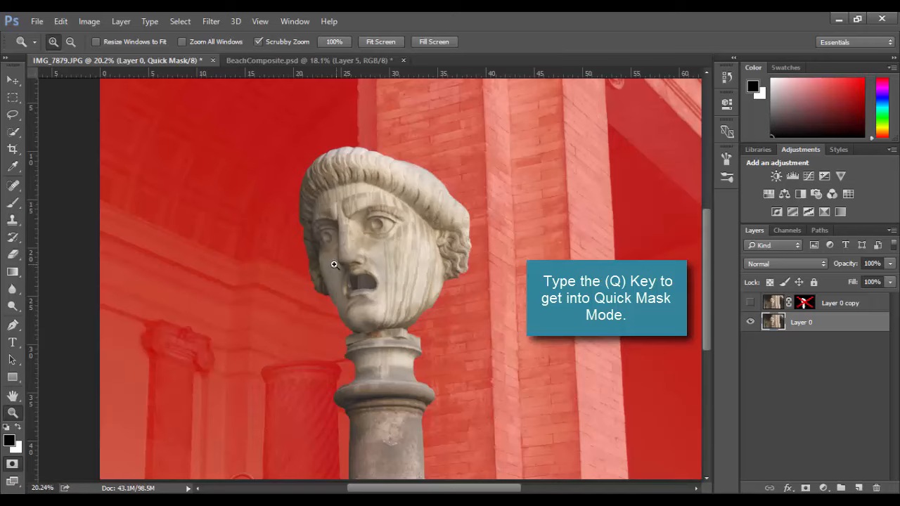
# - Set up the Brush tool with a hard round 29 px tip at 100% hardness for editing the Quick Mask
pyautogui.moveTo(340, 169); pyautogui.dragTo(402, 228)
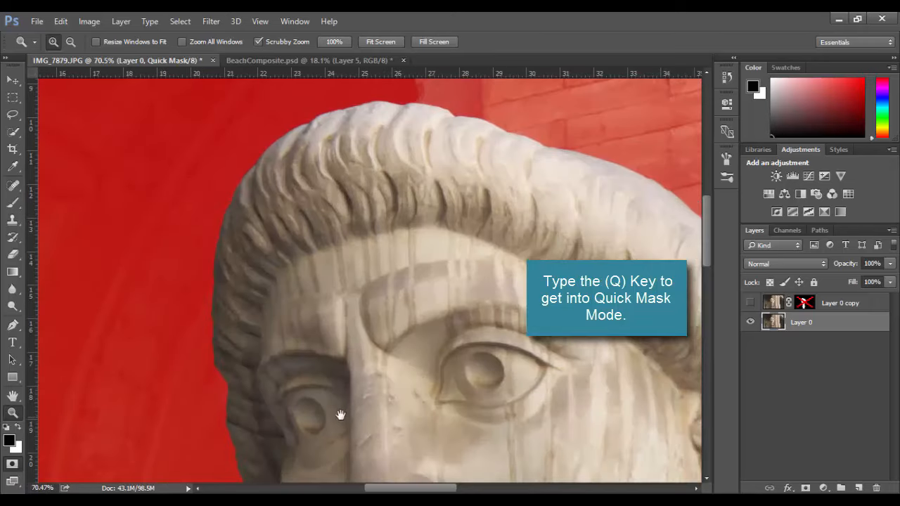
pyautogui.moveTo(340, 414); pyautogui.dragTo(345, 301)
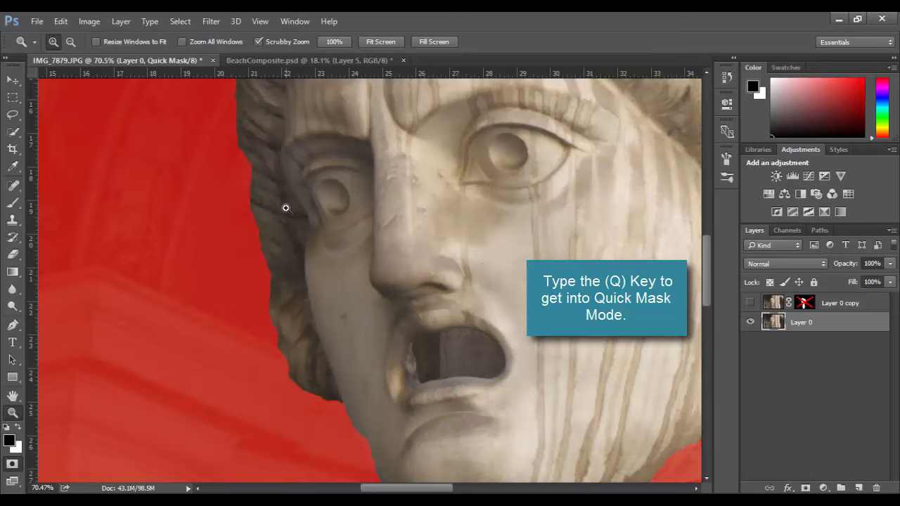
pyautogui.press('b')
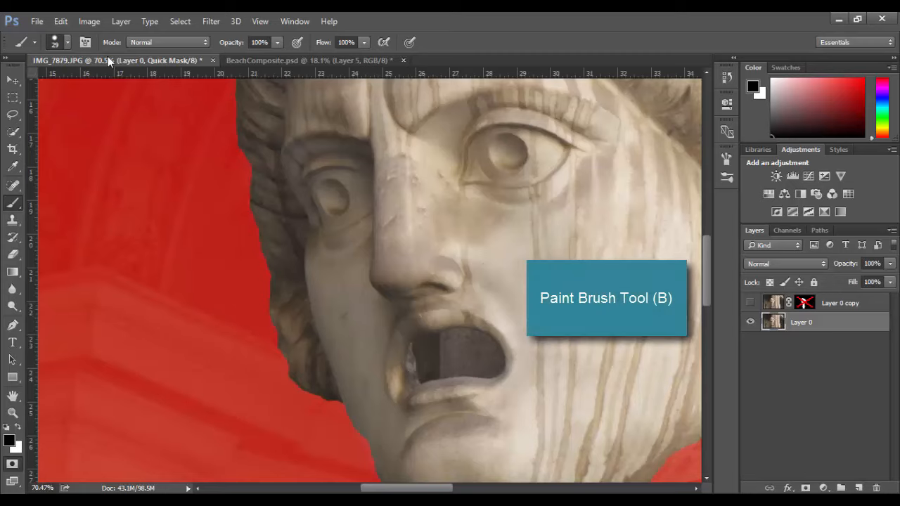
pyautogui.rightClick(333, 195)
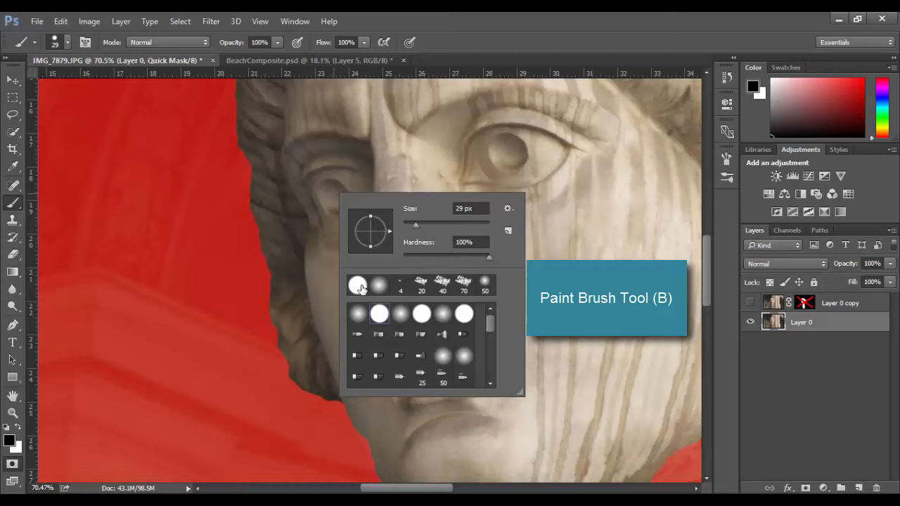
pyautogui.click(380, 315)
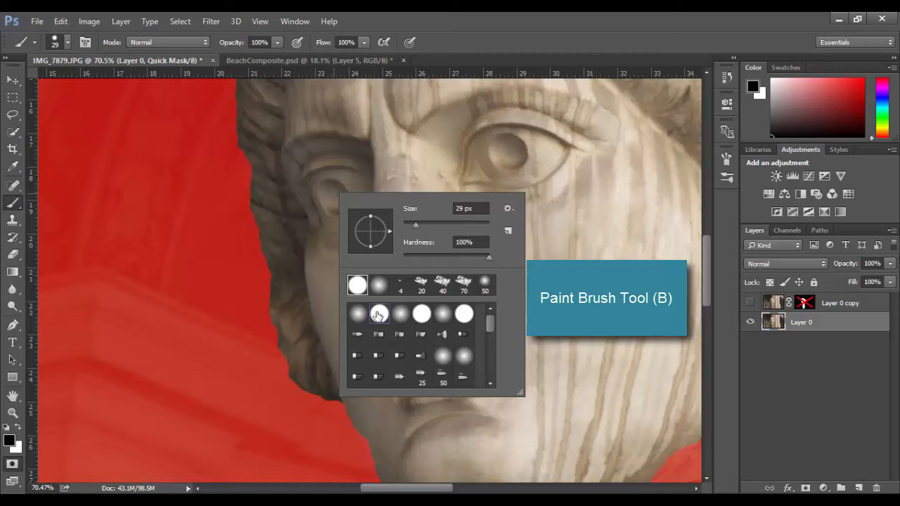
pyautogui.click(442, 49)
# - Touch up the Quick Mask edge along the jaw and the pedestal block beneath it, alternating between black and white paint
pyautogui.moveTo(352, 382); pyautogui.dragTo(274, 249)
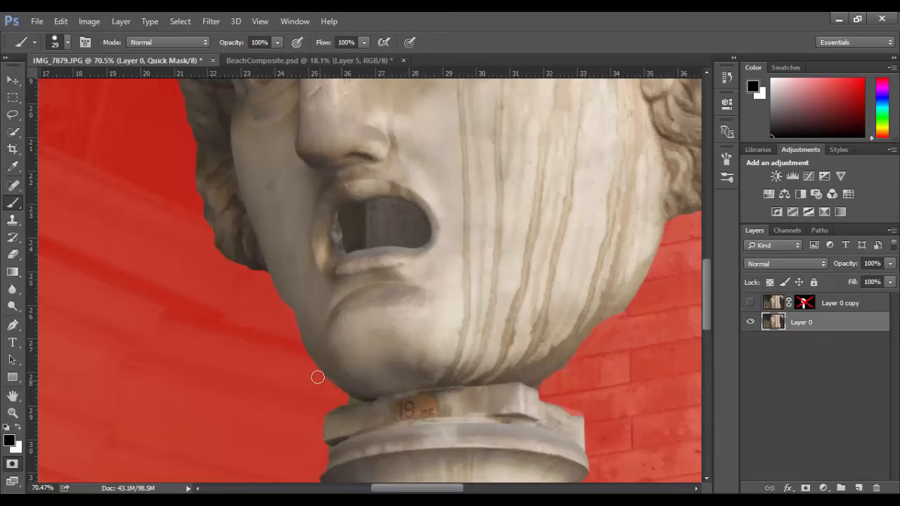
pyautogui.moveTo(351, 426); pyautogui.dragTo(330, 300)
pyautogui.moveTo(307, 347); pyautogui.dragTo(308, 311)
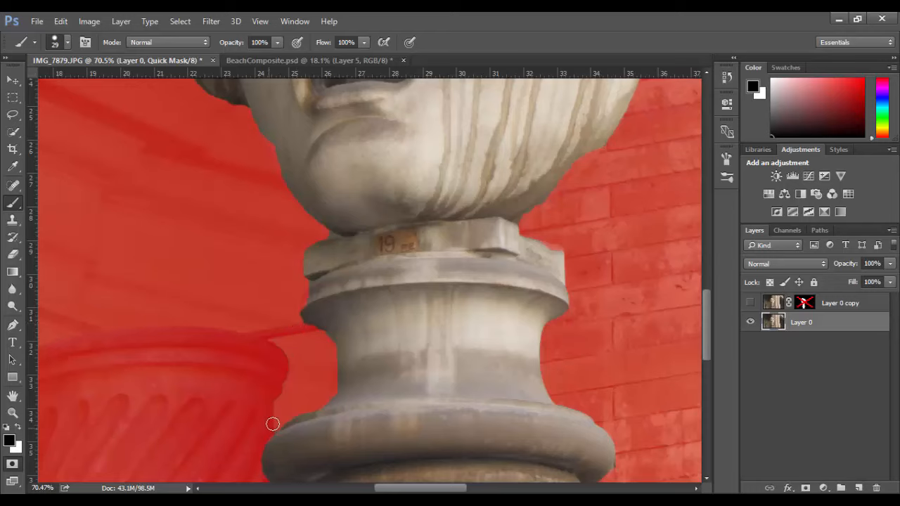
pyautogui.press('x')
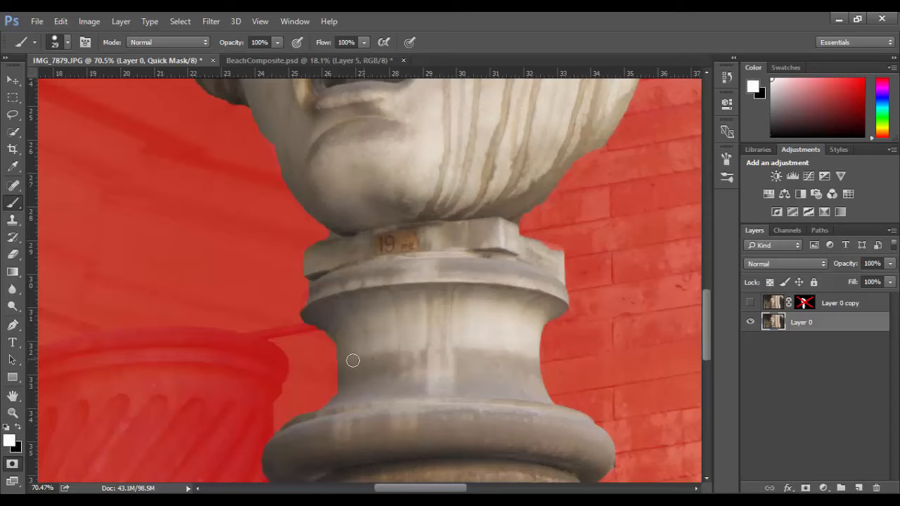
pyautogui.click(20, 429)
pyautogui.click(19, 430)
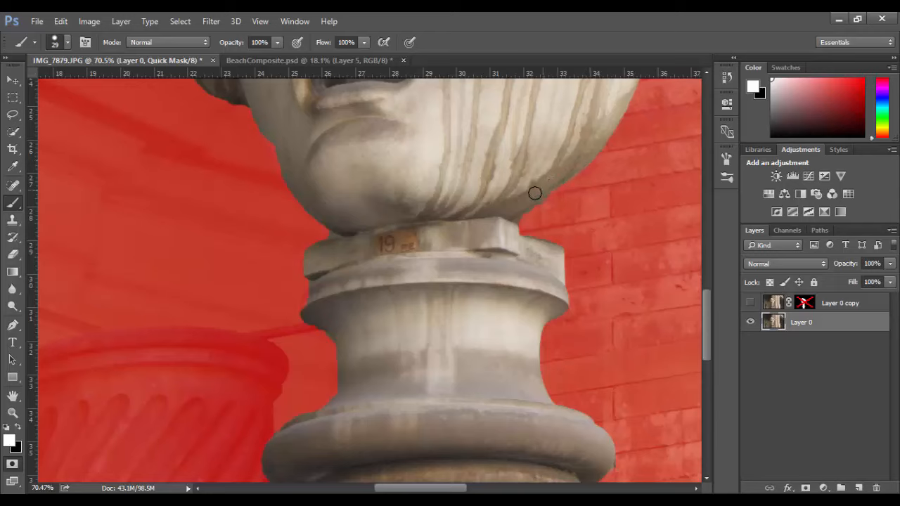
pyautogui.press('x')
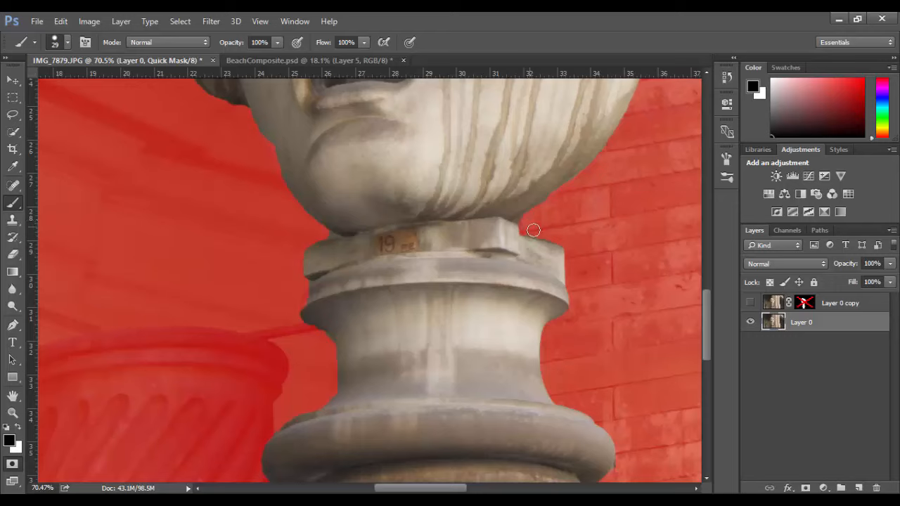
pyautogui.moveTo(510, 233); pyautogui.dragTo(513, 243)
pyautogui.press('x')
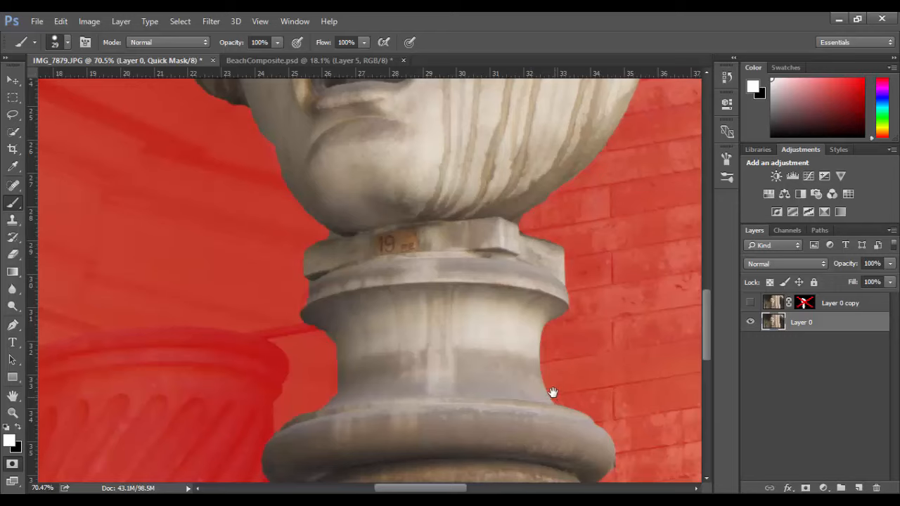
# - Inspect the Quick Mask edge around the column's ring and shaft, and back up along the neck, face and side curls
pyautogui.moveTo(553, 392)
pyautogui.mouseDown()
pyautogui.moveTo(534, 239)
pyautogui.moveTo(598, 187)
pyautogui.mouseUp()
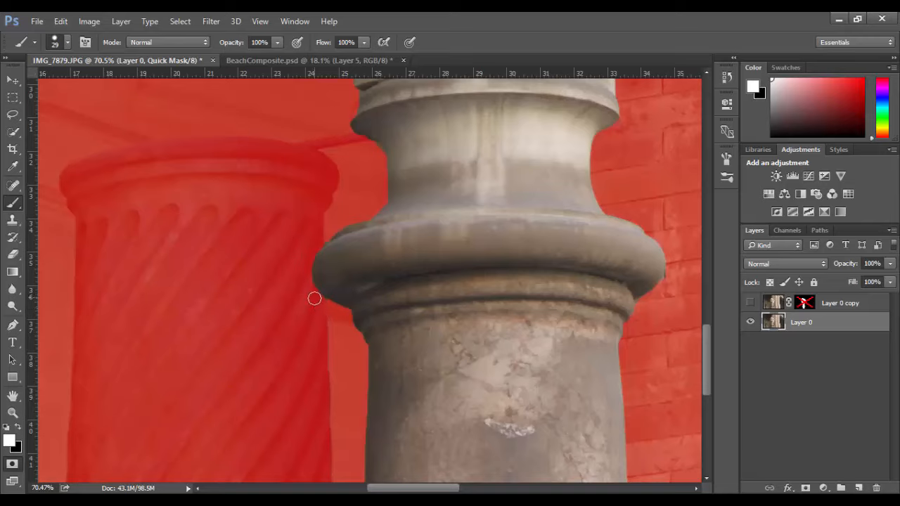
pyautogui.press('x')
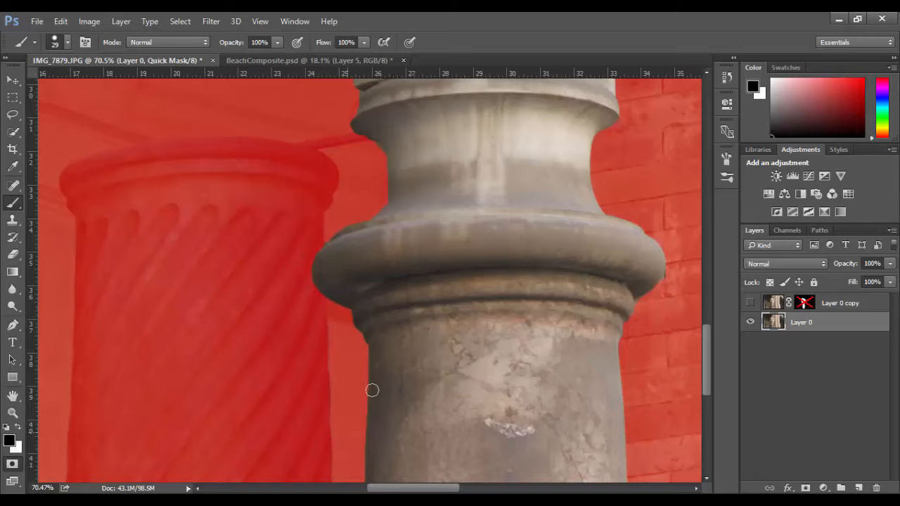
pyautogui.moveTo(378, 344); pyautogui.dragTo(237, 232)
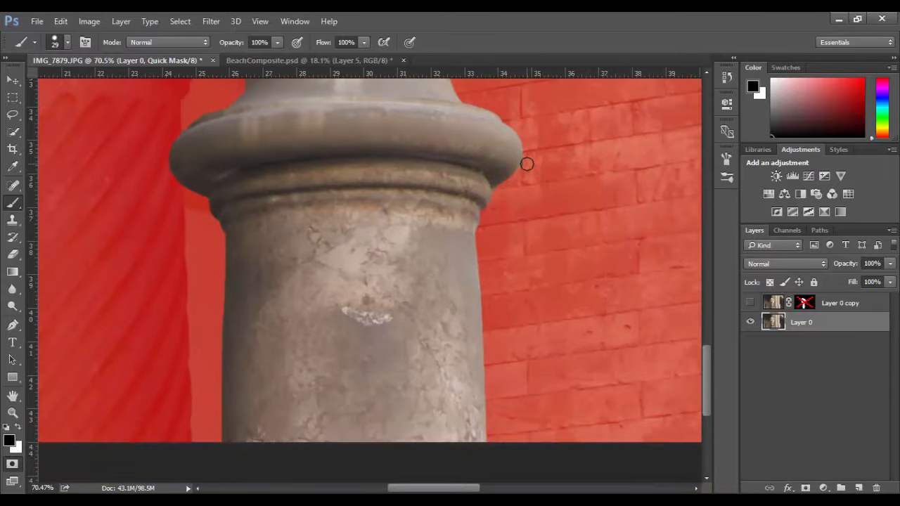
pyautogui.moveTo(511, 333); pyautogui.dragTo(518, 280)
pyautogui.moveTo(526, 108); pyautogui.dragTo(509, 331)
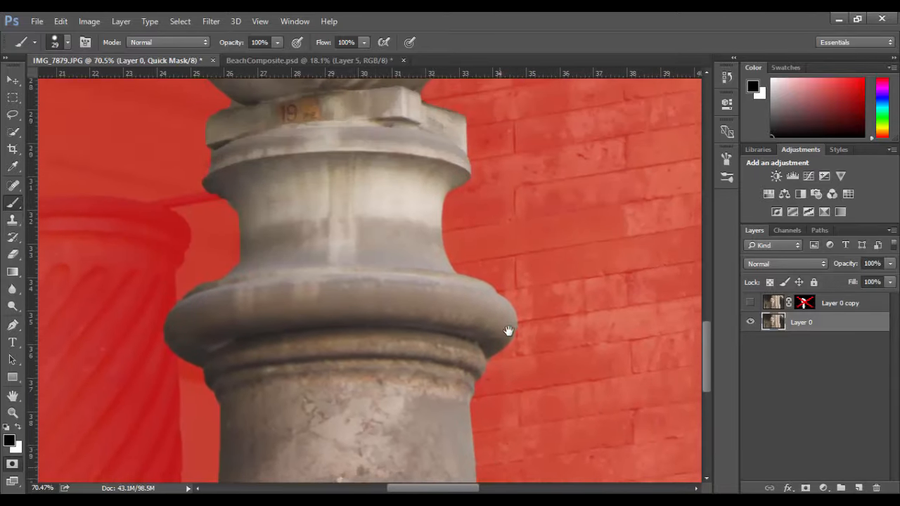
pyautogui.moveTo(486, 211); pyautogui.dragTo(489, 401)
pyautogui.moveTo(395, 96); pyautogui.dragTo(423, 412)
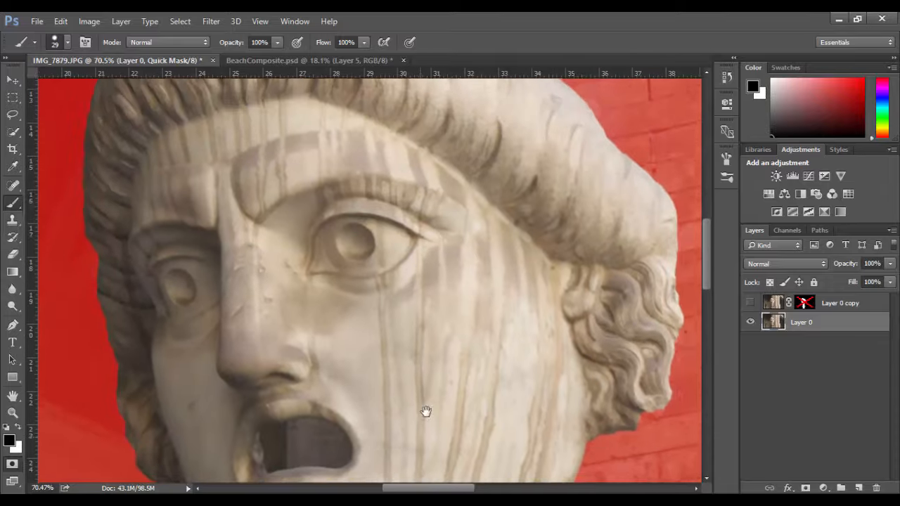
pyautogui.moveTo(402, 323); pyautogui.dragTo(352, 119)
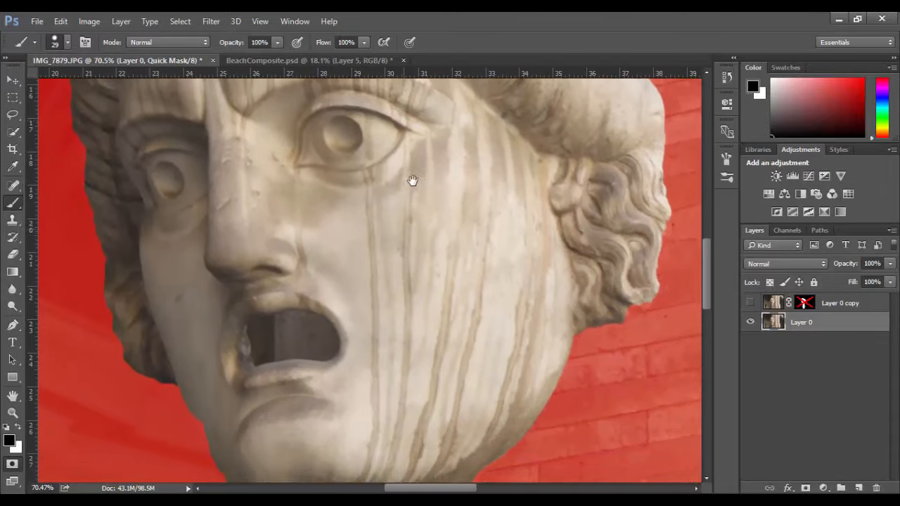
pyautogui.moveTo(414, 181); pyautogui.dragTo(428, 106)
# - Exit Quick Mask mode to turn the mask back into a selection of the whole head and column
pyautogui.press('z')
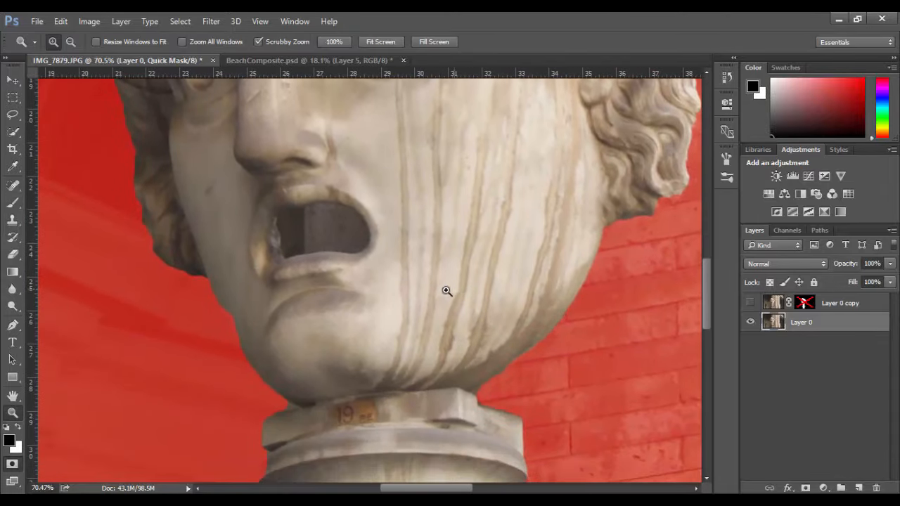
pyautogui.moveTo(446, 291)
pyautogui.mouseDown()
pyautogui.moveTo(377, 295)
pyautogui.moveTo(391, 309)
pyautogui.mouseUp()
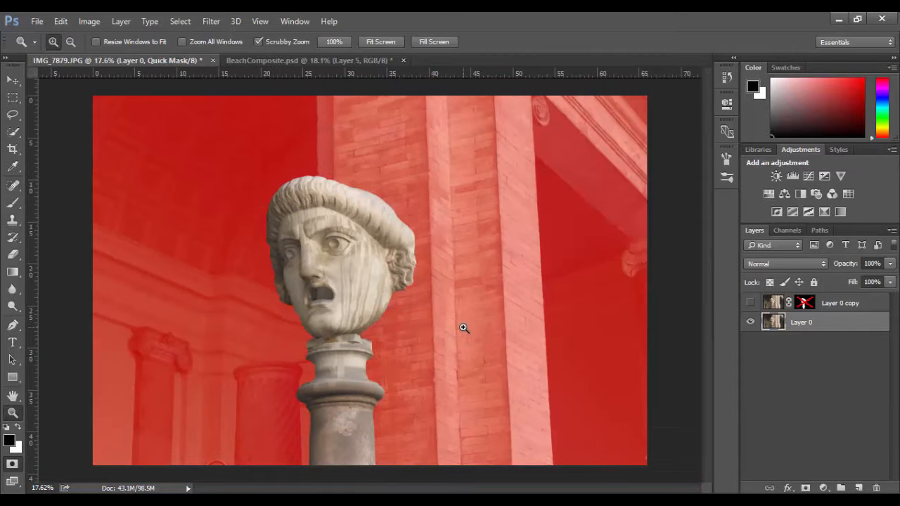
pyautogui.press('q')
pyautogui.press('x')
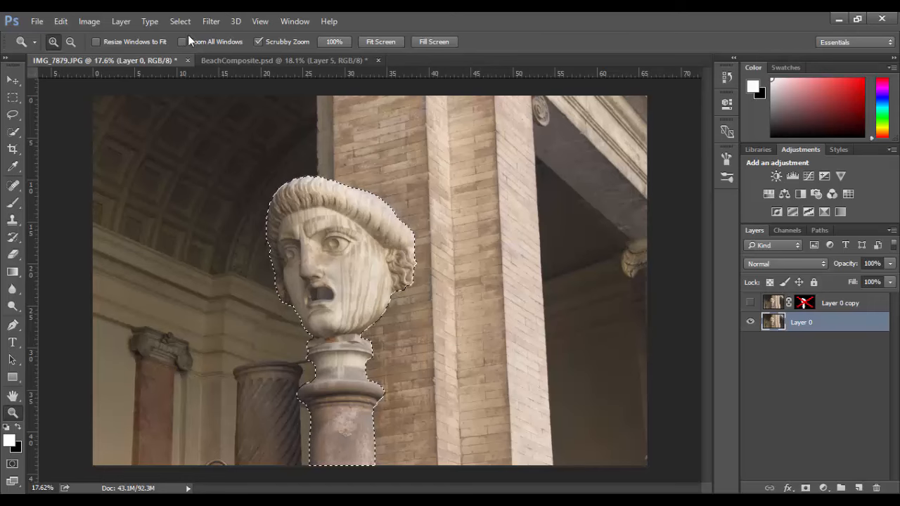
# - Try a Hide Selection layer mask on Layer 0, and undo it
pyautogui.click(122, 26)
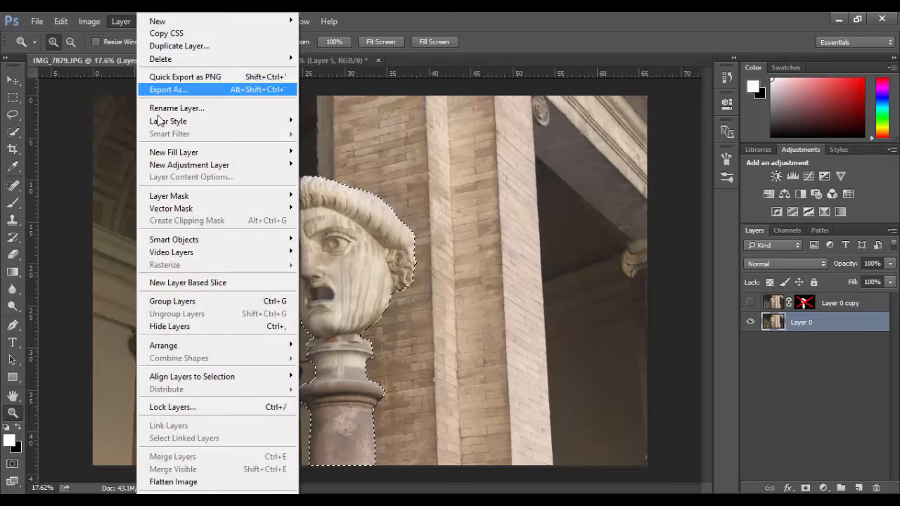
pyautogui.moveTo(176, 204)
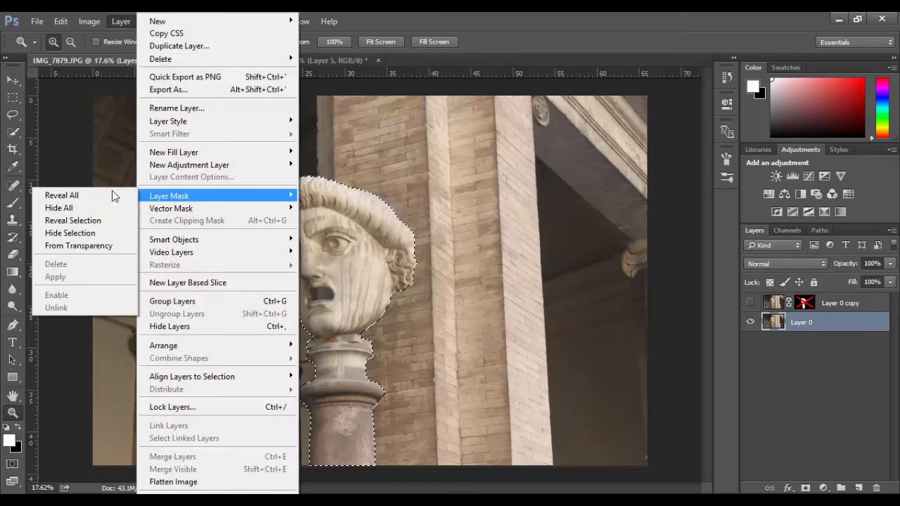
pyautogui.click(89, 235)
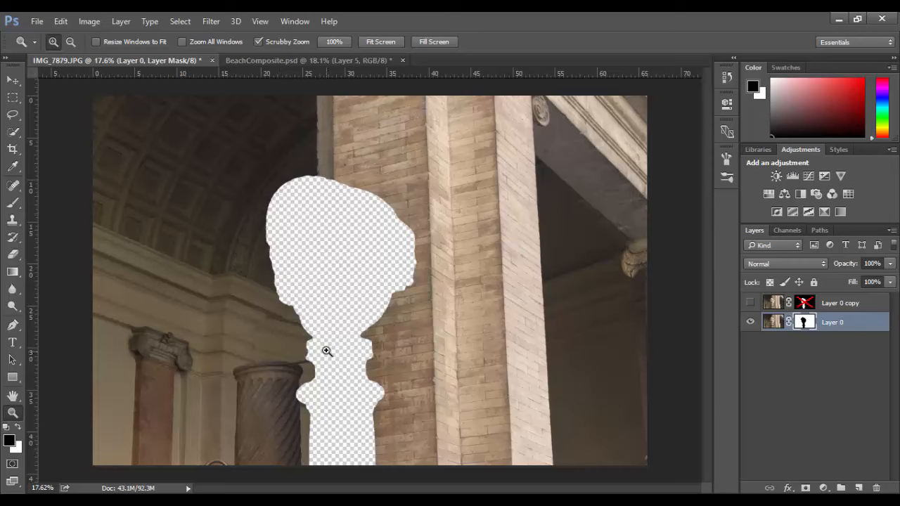
pyautogui.hotkey('ctrl', 'z')
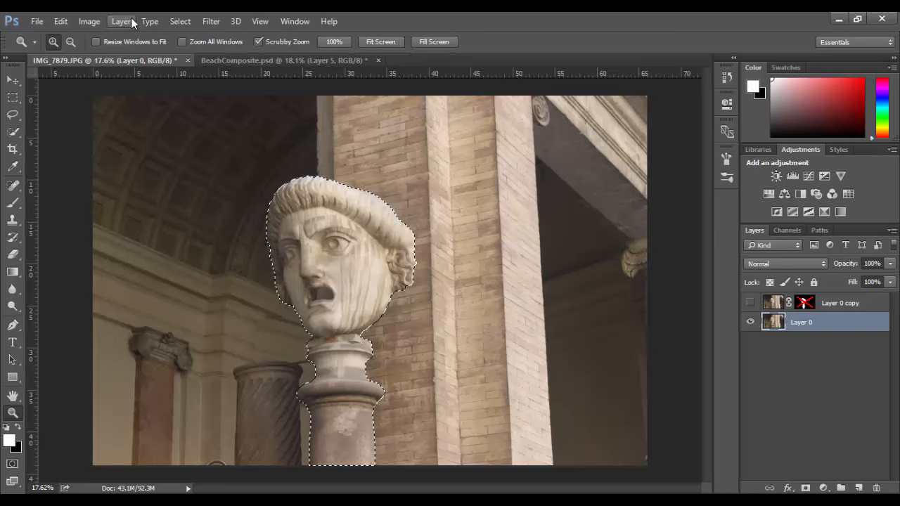
# - Try a Reveal Selection layer mask on Layer 0 that isolates the head and column, and undo it
pyautogui.click(127, 22)
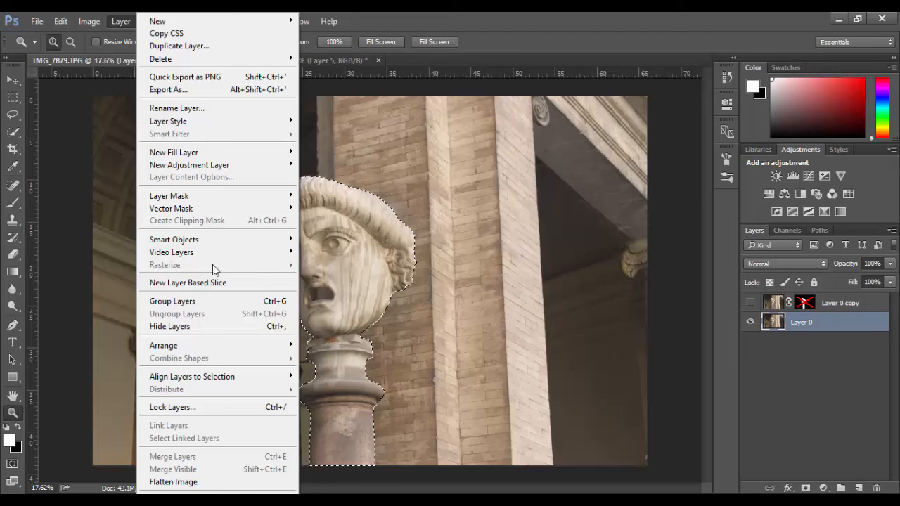
pyautogui.moveTo(190, 204)
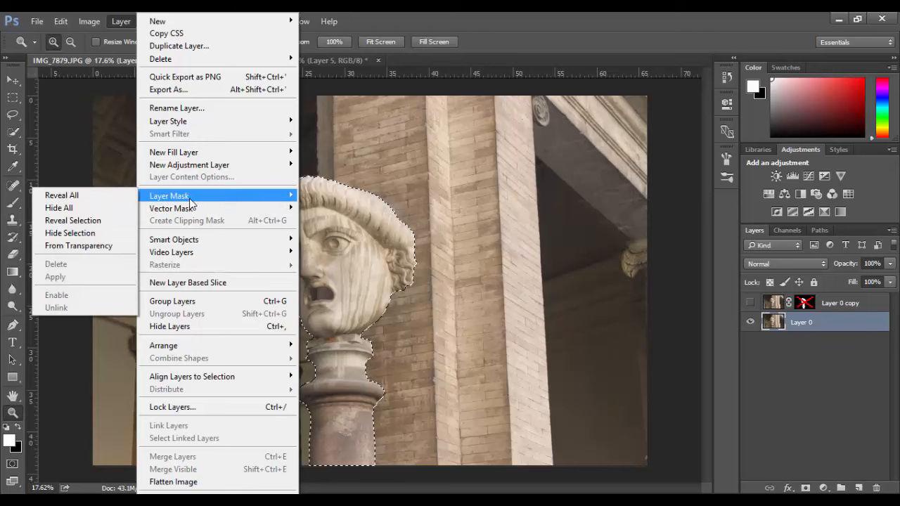
pyautogui.click(96, 222)
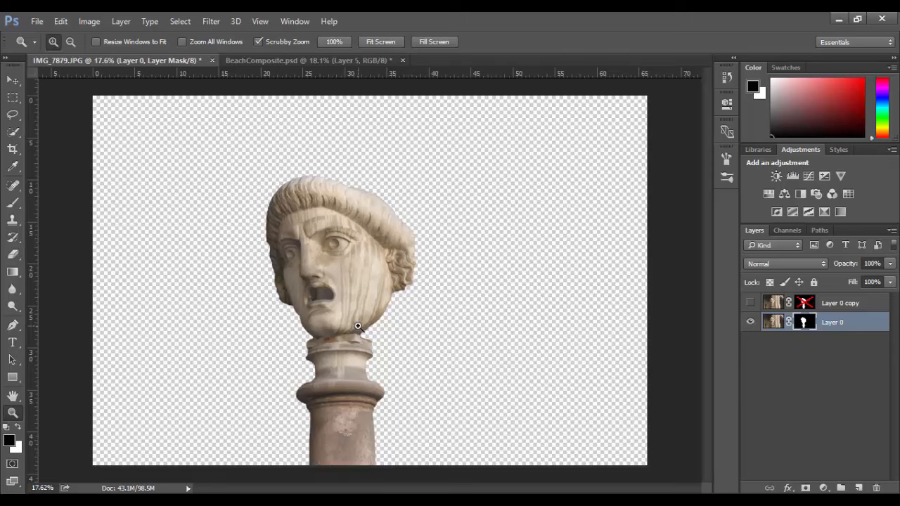
pyautogui.hotkey('ctrl', 'z')
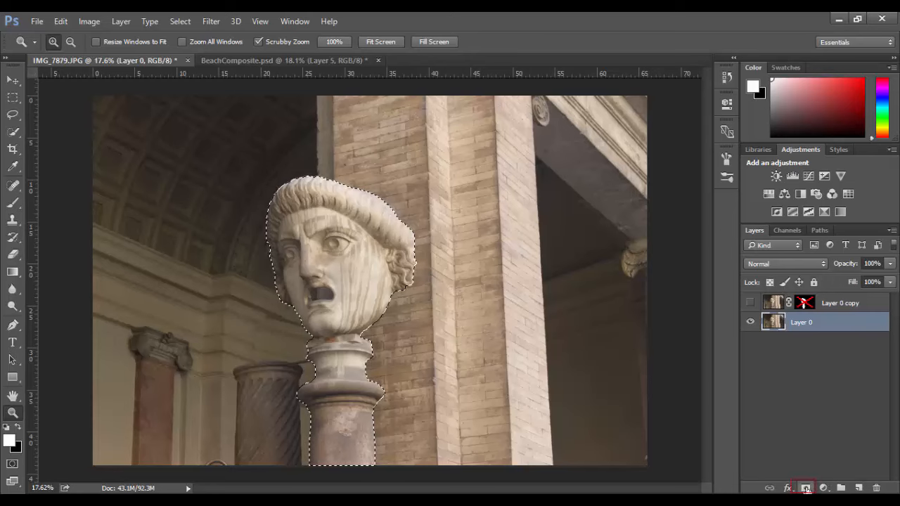
# - Try adding a layer mask to Layer 0 directly from the active selection, in its normal and inverted variants, and undo it
pyautogui.click(807, 488)
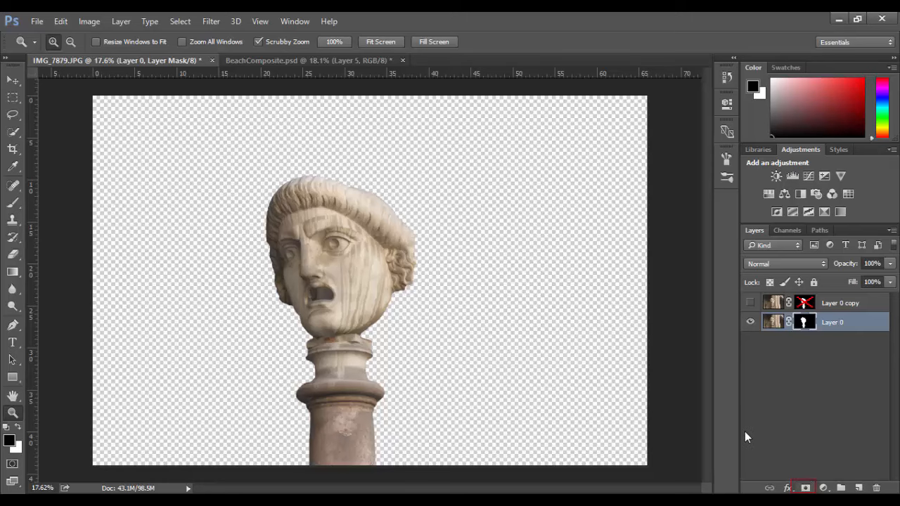
pyautogui.hotkey('ctrl', 'z')
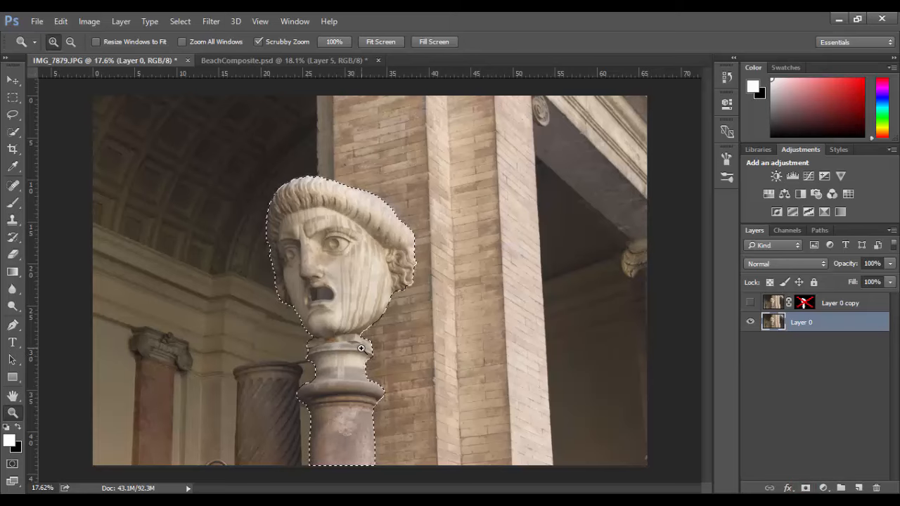
pyautogui.keyDown('alt'); pyautogui.click(807, 488); pyautogui.keyUp('alt')
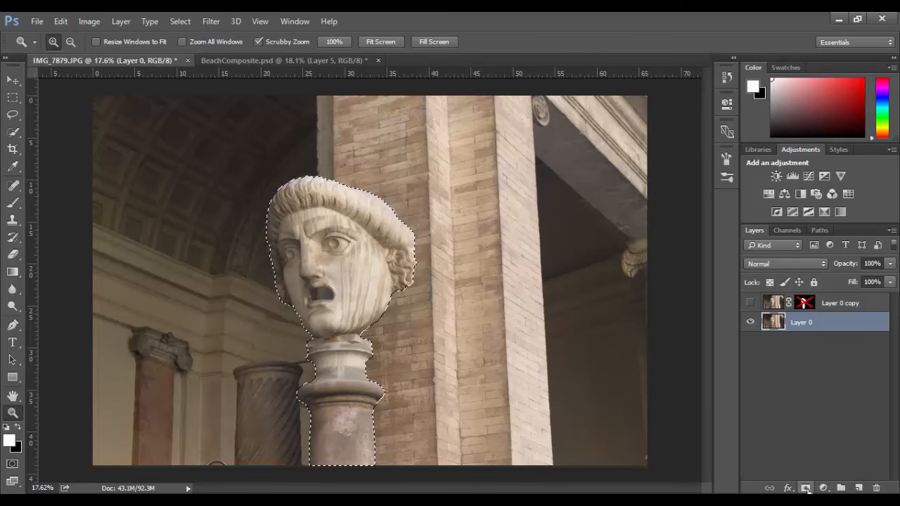
# - Add a layer mask to Layer 0 that reveals the selected head and column, and toggle the mask off and on to check it
pyautogui.click(806, 488)
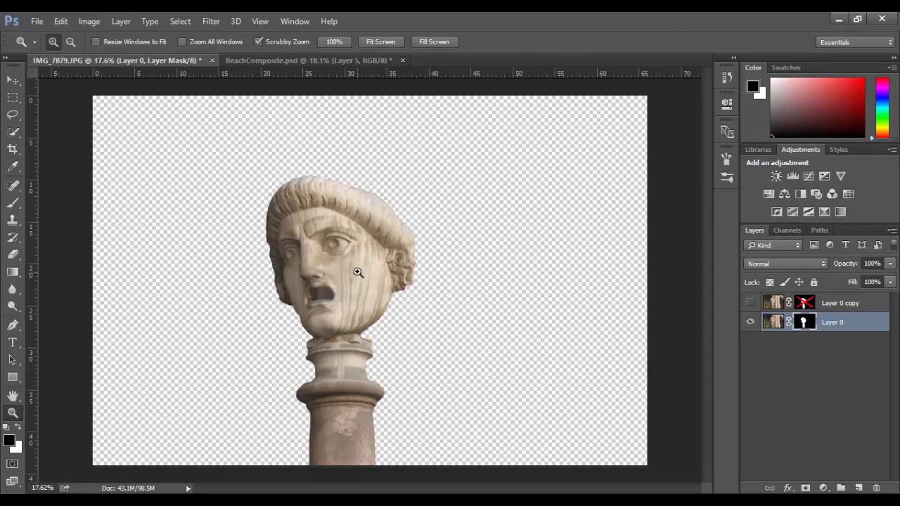
pyautogui.moveTo(359, 301); pyautogui.dragTo(426, 298)
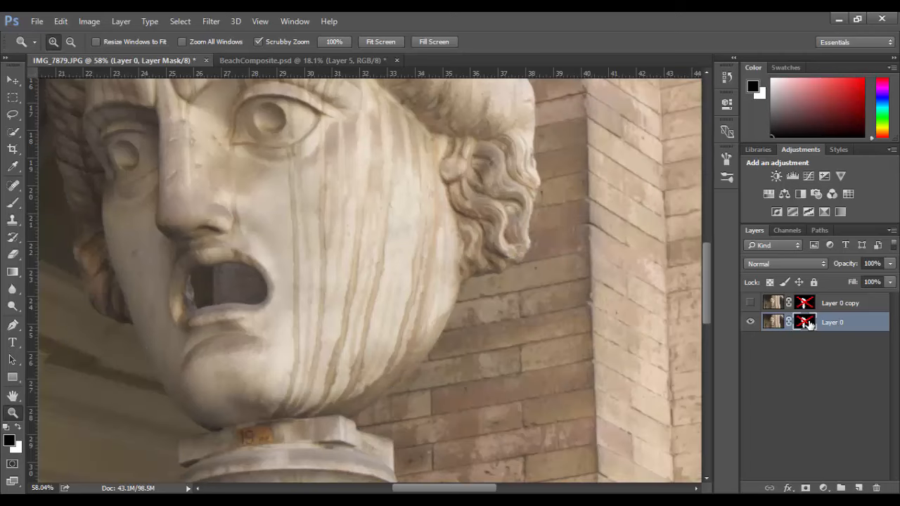
pyautogui.keyDown('shift'); pyautogui.click(805, 322); pyautogui.keyUp('shift')
pyautogui.keyDown('shift'); pyautogui.click(805, 322); pyautogui.keyUp('shift')
pyautogui.keyDown('shift'); pyautogui.click(807, 323); pyautogui.keyUp('shift')
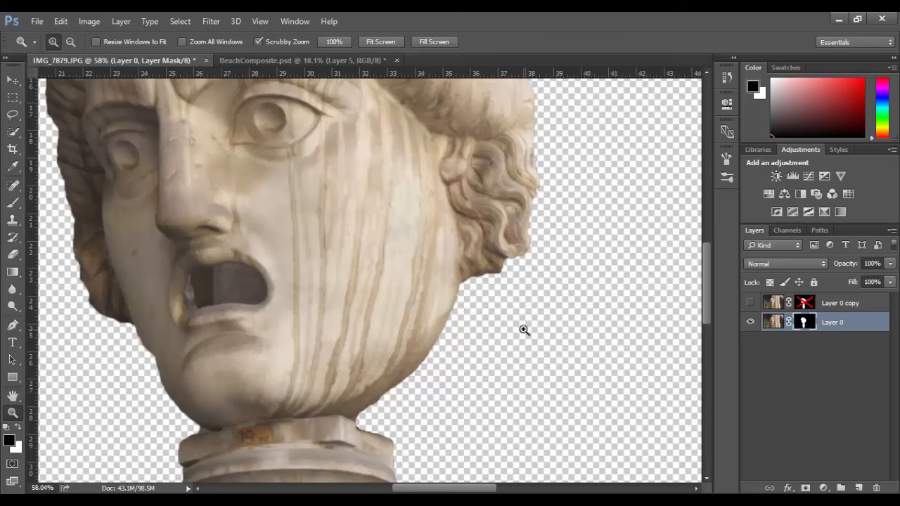
pyautogui.moveTo(523, 330); pyautogui.dragTo(488, 335)
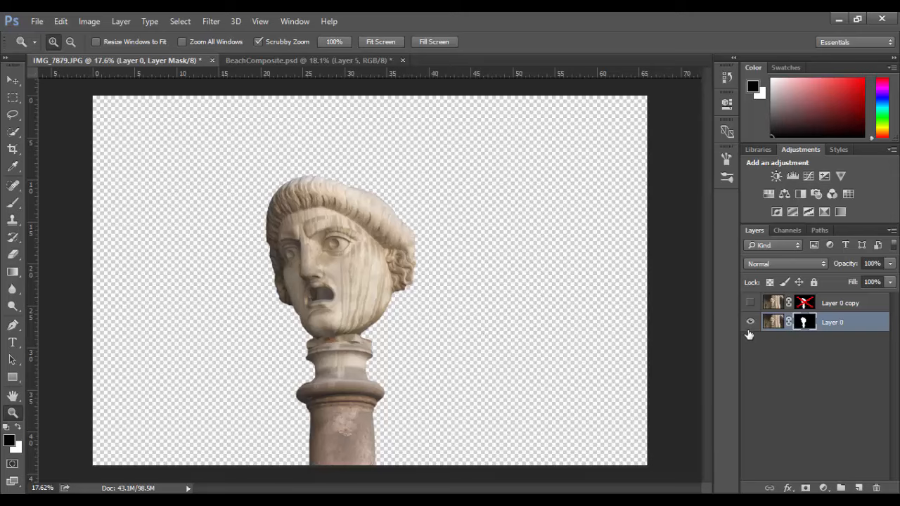
# - Display Layer 0's mask on its own in the canvas to inspect it, and return to the normal image view
pyautogui.press('alt')
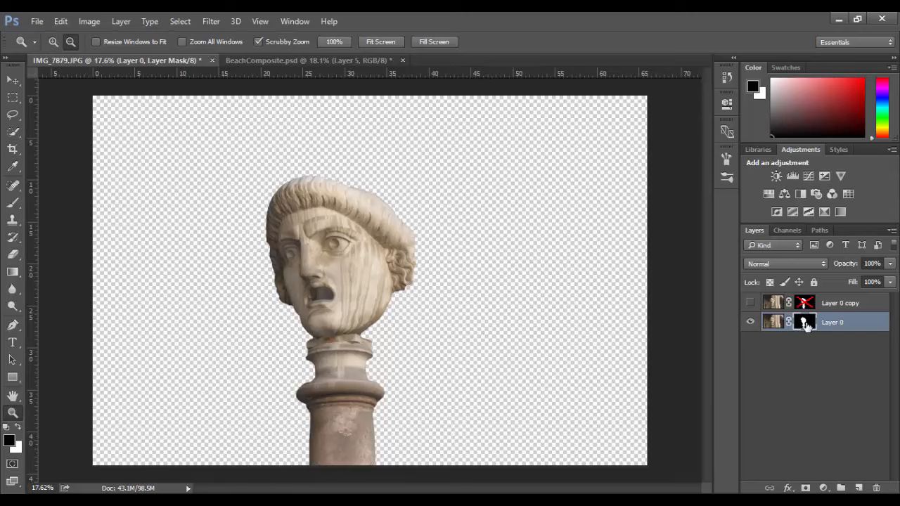
pyautogui.keyDown('alt'); pyautogui.click(805, 322); pyautogui.keyUp('alt')
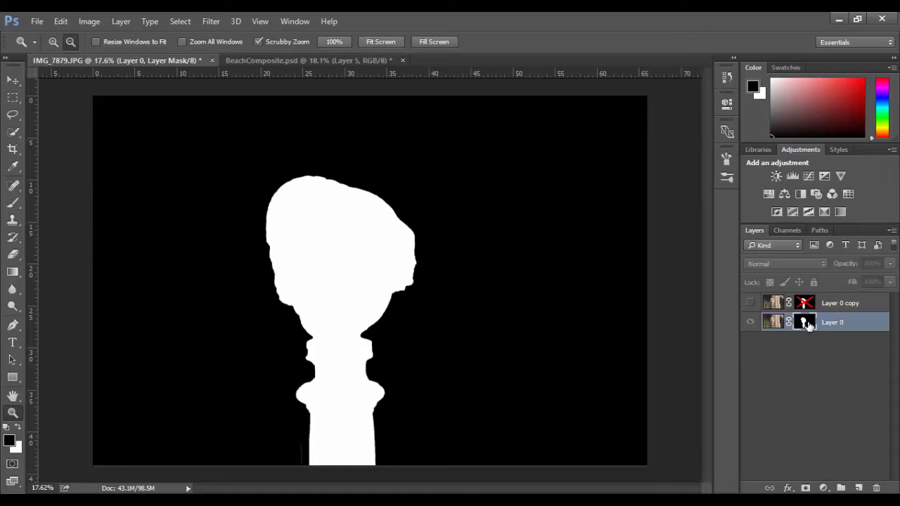
pyautogui.keyDown('alt'); pyautogui.click(806, 322); pyautogui.keyUp('alt')
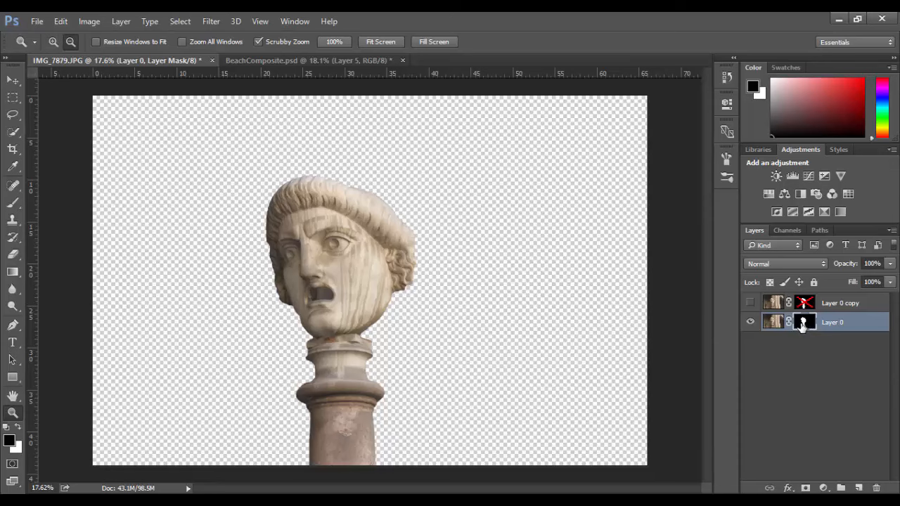
pyautogui.keyDown('alt'); pyautogui.click(803, 326); pyautogui.keyUp('alt')
pyautogui.keyDown('alt'); pyautogui.click(803, 325); pyautogui.keyUp('alt')
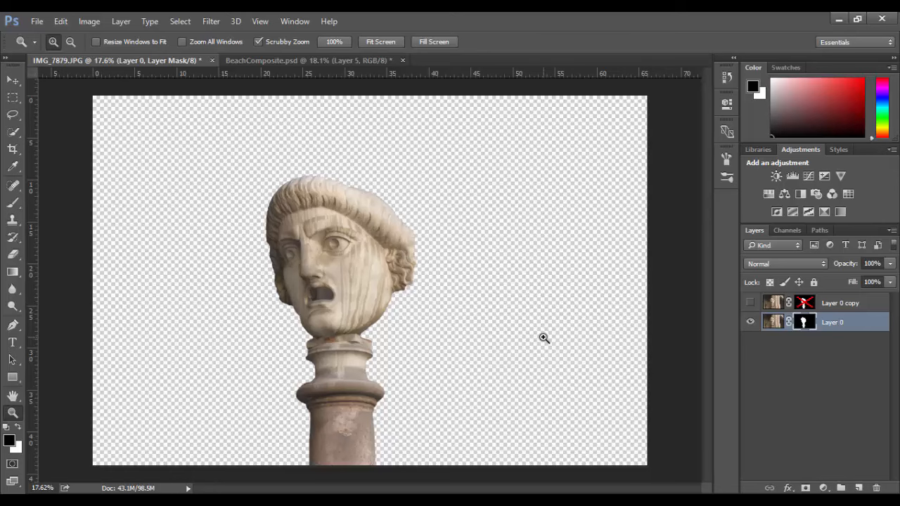
# - Paint white and black on Layer 0's mask with the size 29 brush to clean up the column's edge just below the chin
pyautogui.moveTo(400, 301); pyautogui.dragTo(445, 307)
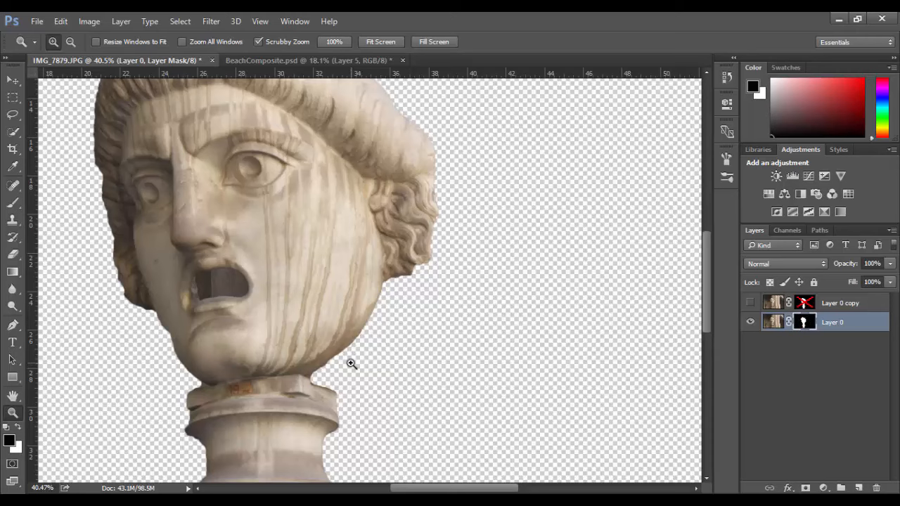
pyautogui.moveTo(347, 366); pyautogui.dragTo(368, 368)
pyautogui.press('b')
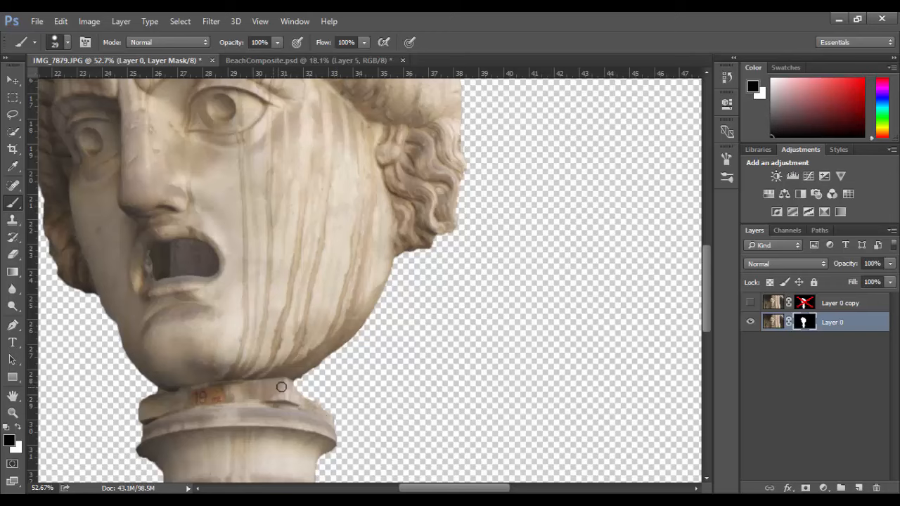
pyautogui.press('x')
pyautogui.moveTo(291, 383); pyautogui.dragTo(307, 400)
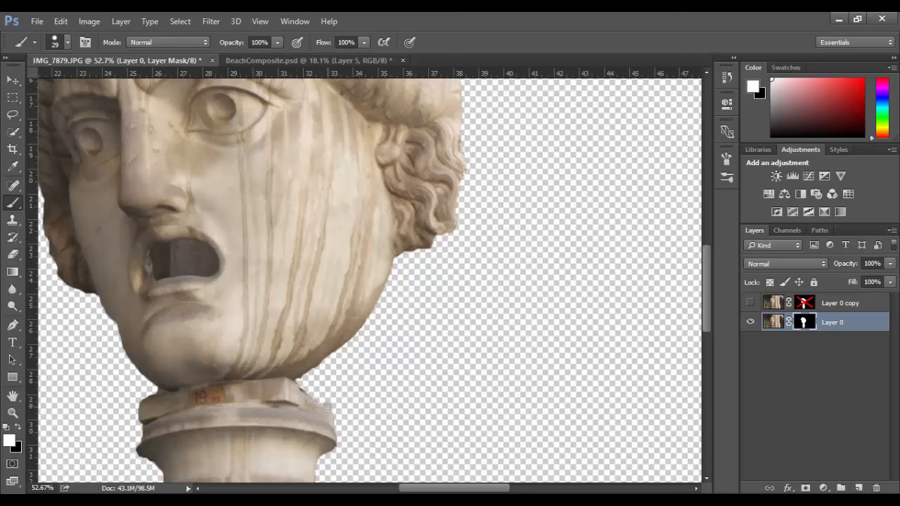
pyautogui.moveTo(285, 386)
pyautogui.mouseDown()
pyautogui.moveTo(326, 407)
pyautogui.moveTo(331, 426)
pyautogui.moveTo(329, 407)
pyautogui.moveTo(291, 386)
pyautogui.mouseUp()
pyautogui.press('x')
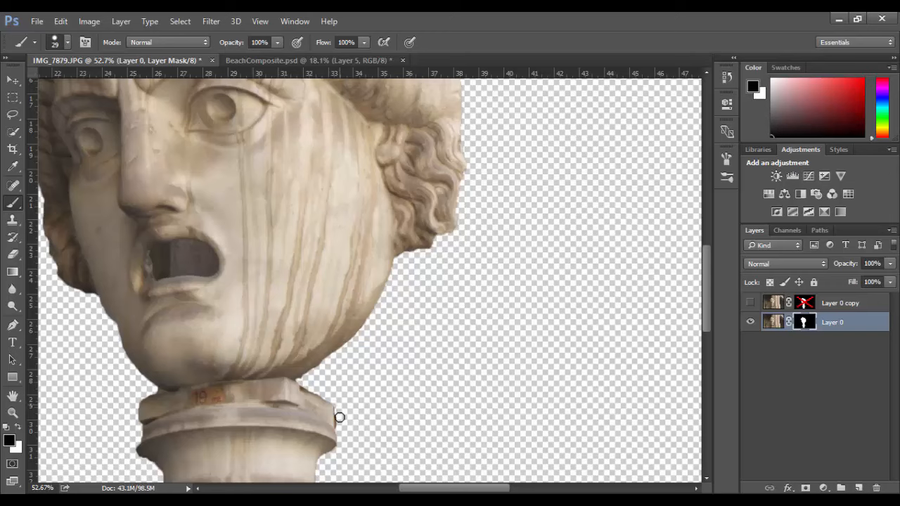
pyautogui.moveTo(340, 417)
pyautogui.mouseDown()
pyautogui.moveTo(340, 431)
pyautogui.moveTo(329, 393)
pyautogui.mouseUp()
pyautogui.press('z')
pyautogui.moveTo(407, 274); pyautogui.dragTo(342, 281)
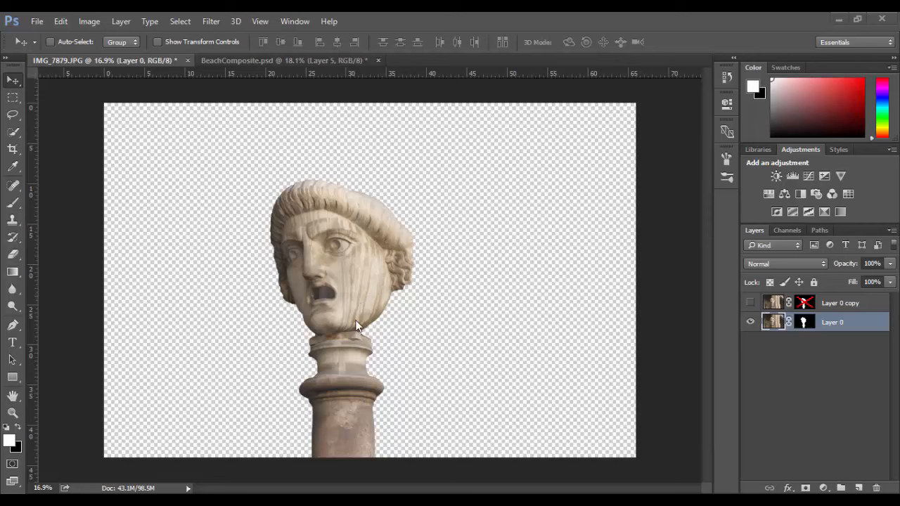
# - Copy the masked Layer 0 into BeachComposite.psd with the Move tool, placing the head on the left half of the beach
pyautogui.click(10, 80)
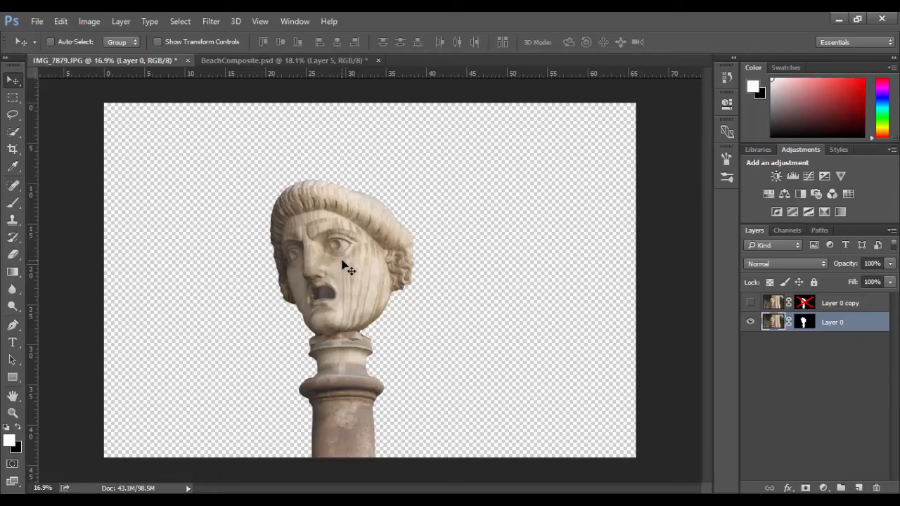
pyautogui.moveTo(346, 262); pyautogui.dragTo(267, 226)
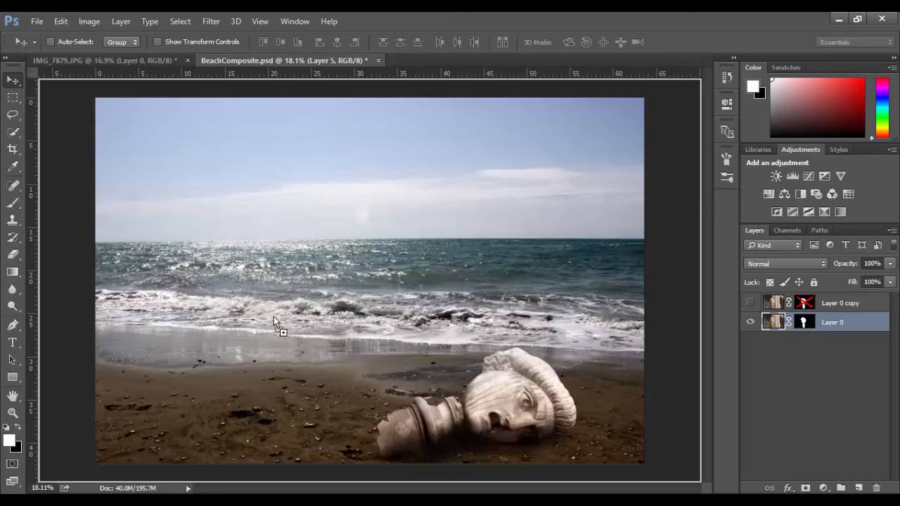
pyautogui.moveTo(274, 317); pyautogui.dragTo(303, 212)
# - Move Layer 0 up and to the left within IMG_7879.JPG, and switch to the BeachComposite.psd document
pyautogui.click(84, 62)
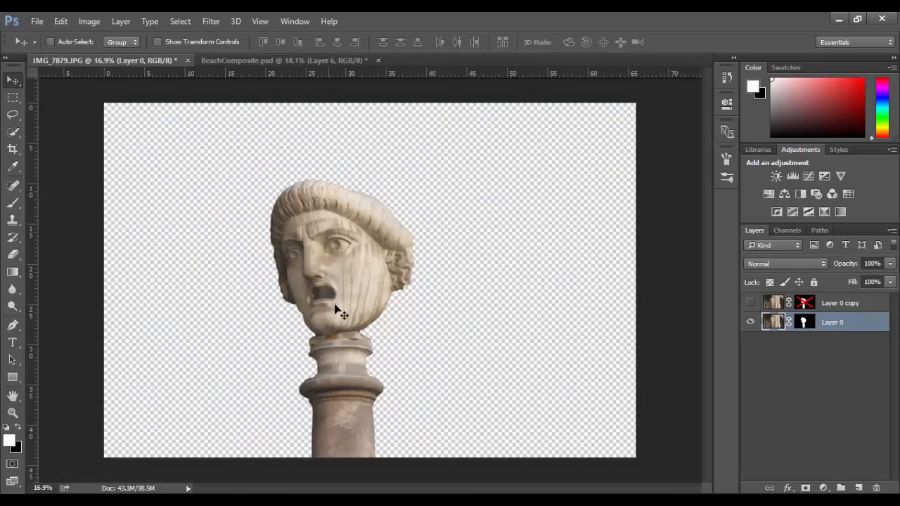
pyautogui.moveTo(335, 309); pyautogui.dragTo(269, 139)
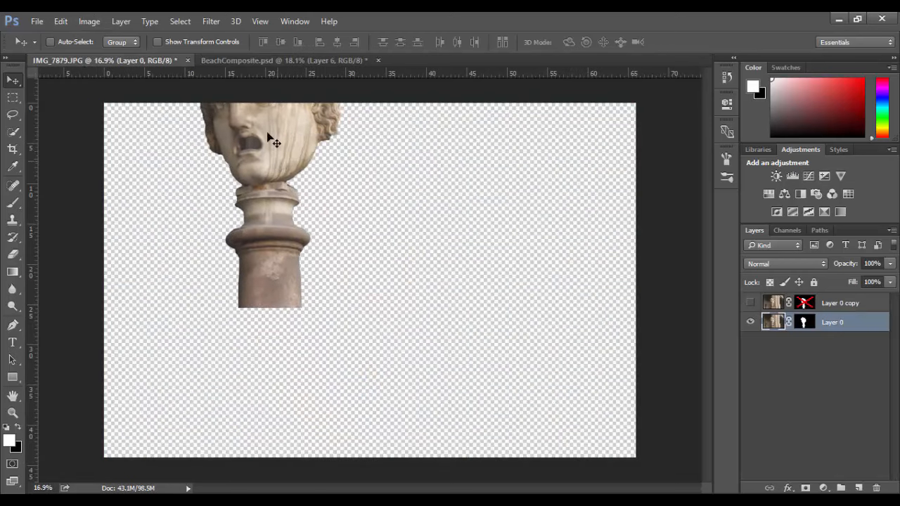
pyautogui.click(262, 60)
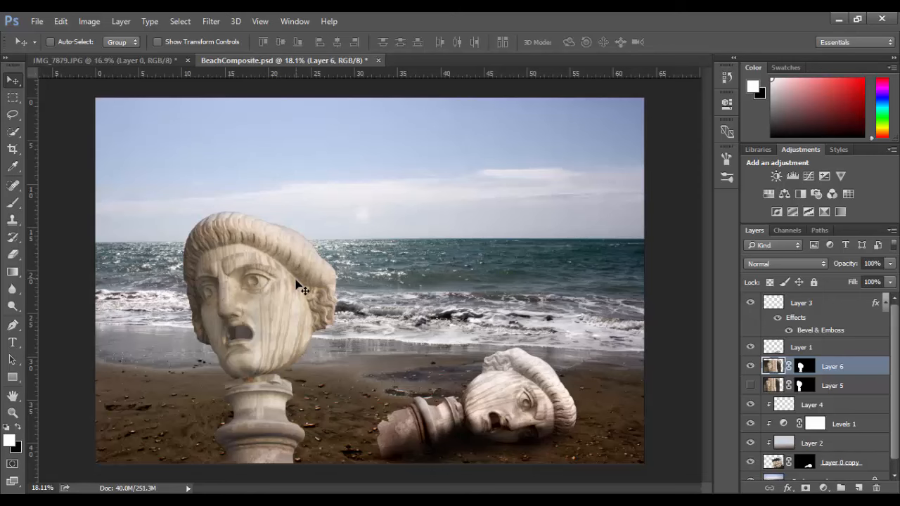
# - Copy the masked Layer 0 from IMG_7879.JPG into BeachComposite.psd a second time, overlapping the first head and sitting higher
pyautogui.click(132, 61)
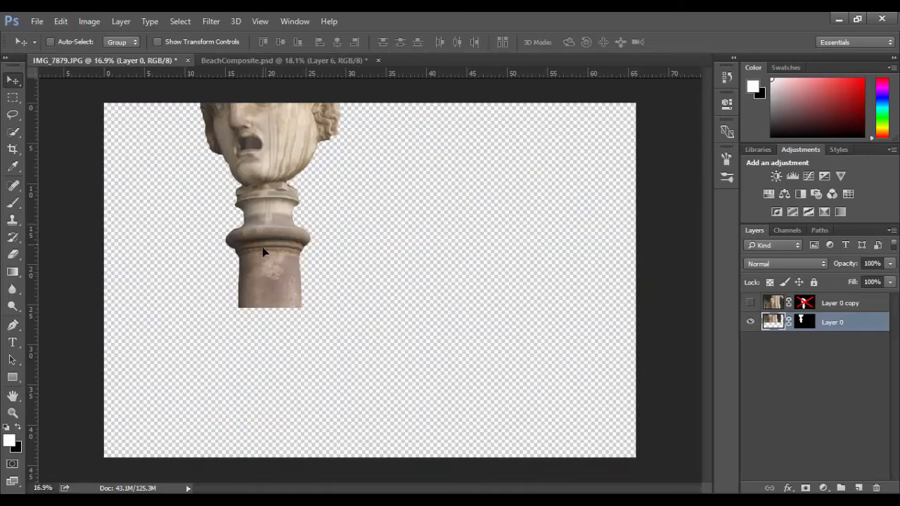
pyautogui.moveTo(257, 253); pyautogui.dragTo(260, 131)
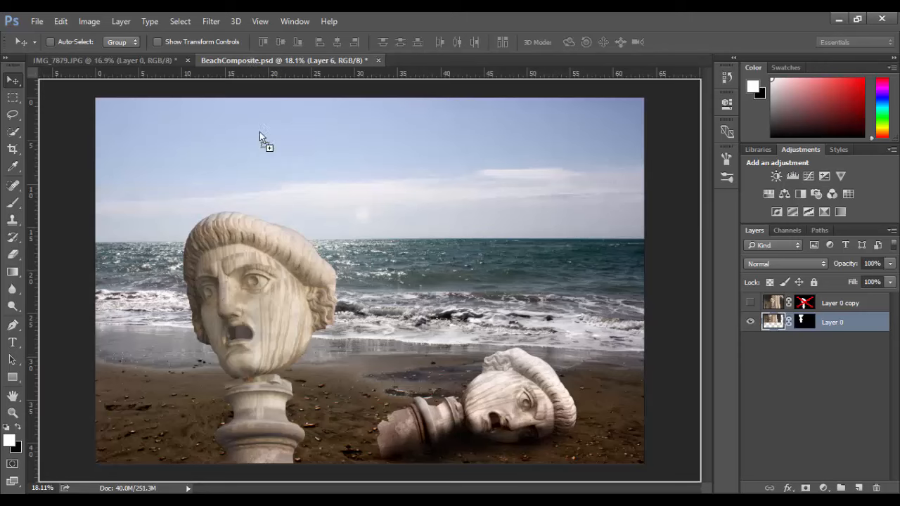
pyautogui.moveTo(274, 367); pyautogui.dragTo(253, 188)
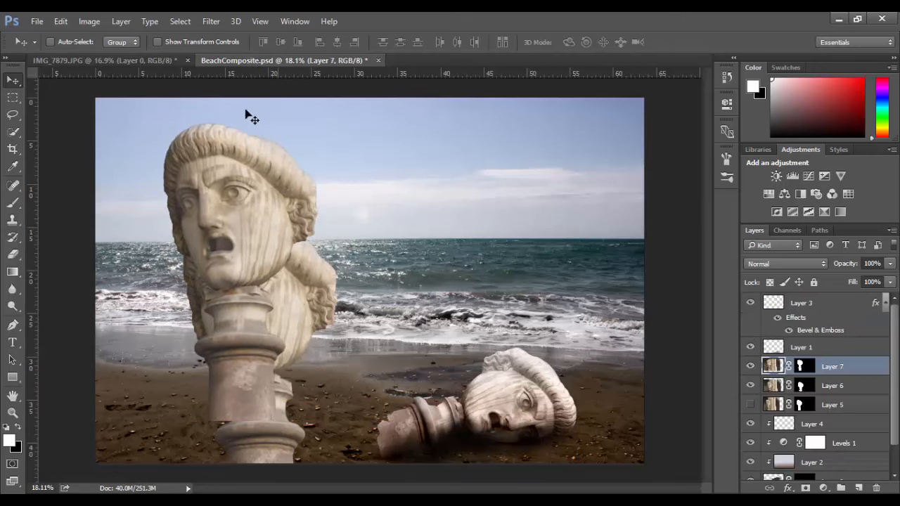
# - Move Layer 0 back down in IMG_7879.JPG, and duplicate it into BeachComposite.psd using the Duplicate Layer command
pyautogui.click(156, 60)
pyautogui.moveTo(255, 175); pyautogui.dragTo(291, 310)
pyautogui.rightClick(857, 324)
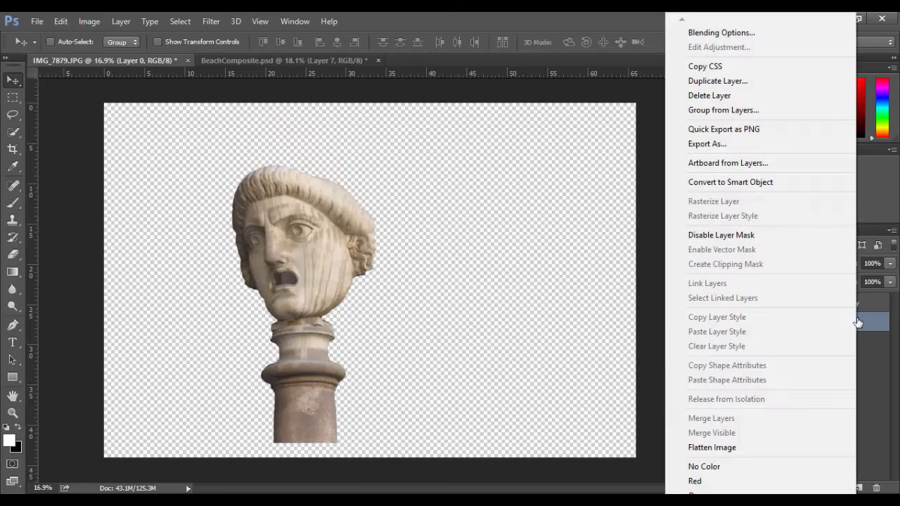
pyautogui.click(725, 83)
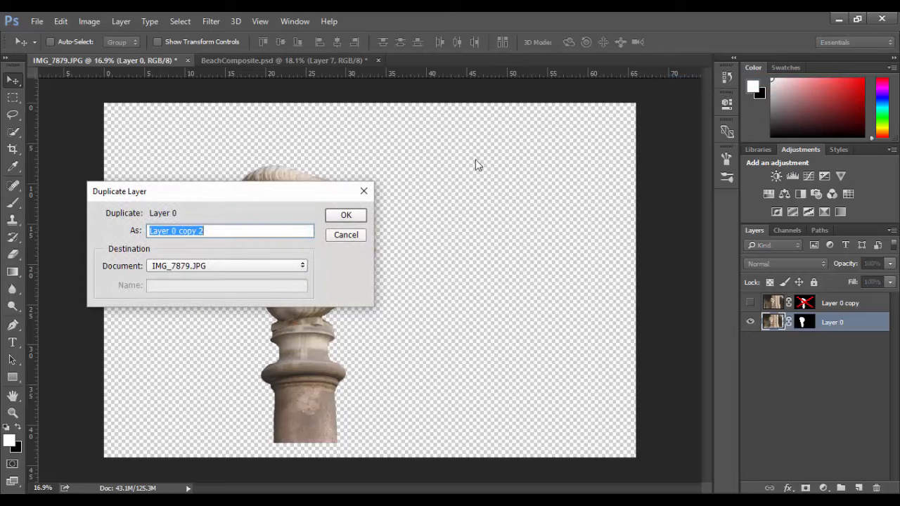
pyautogui.moveTo(284, 198); pyautogui.dragTo(407, 193)
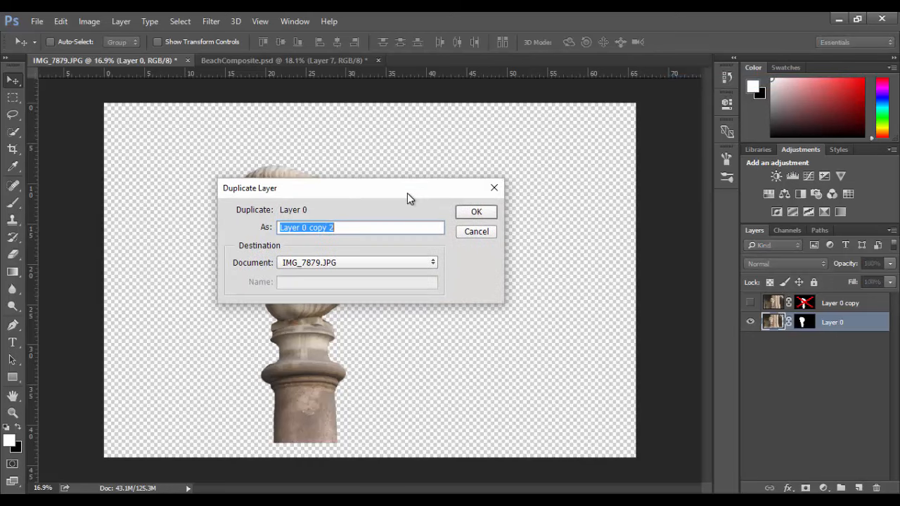
pyautogui.click(322, 263)
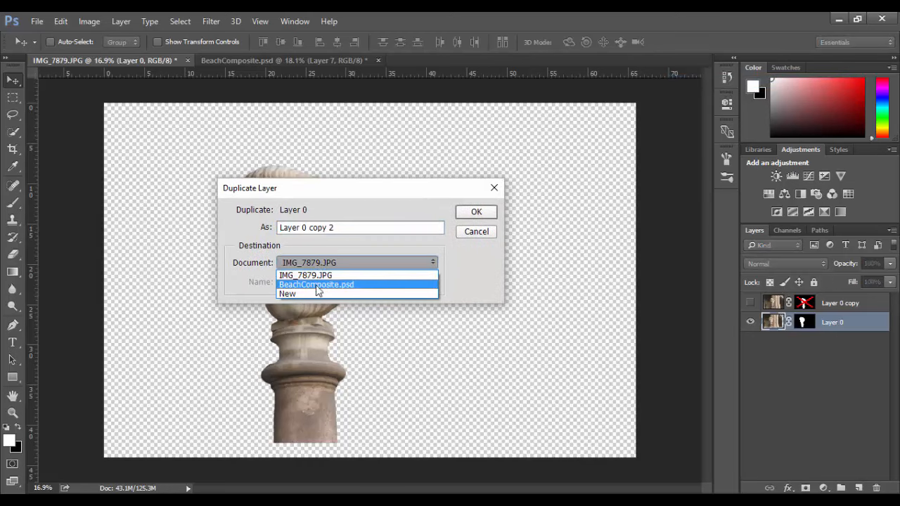
pyautogui.click(321, 286)
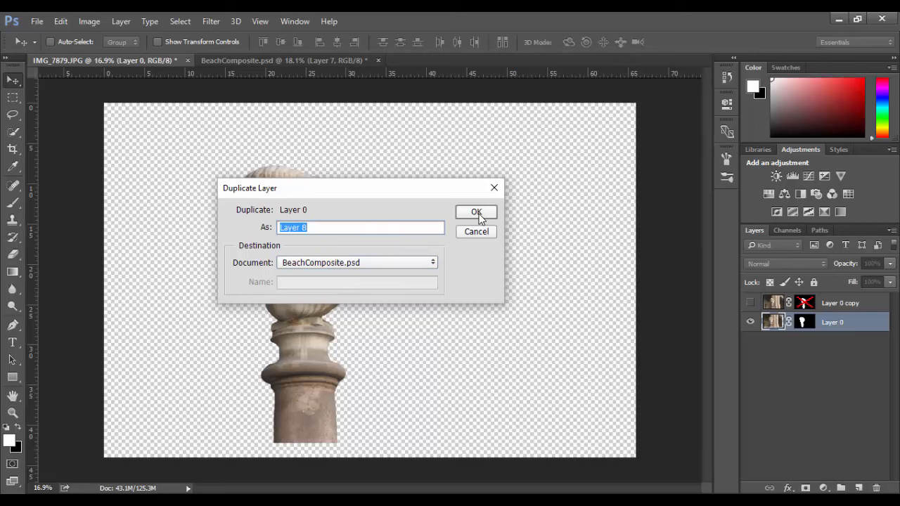
pyautogui.click(476, 212)
pyautogui.click(216, 61)
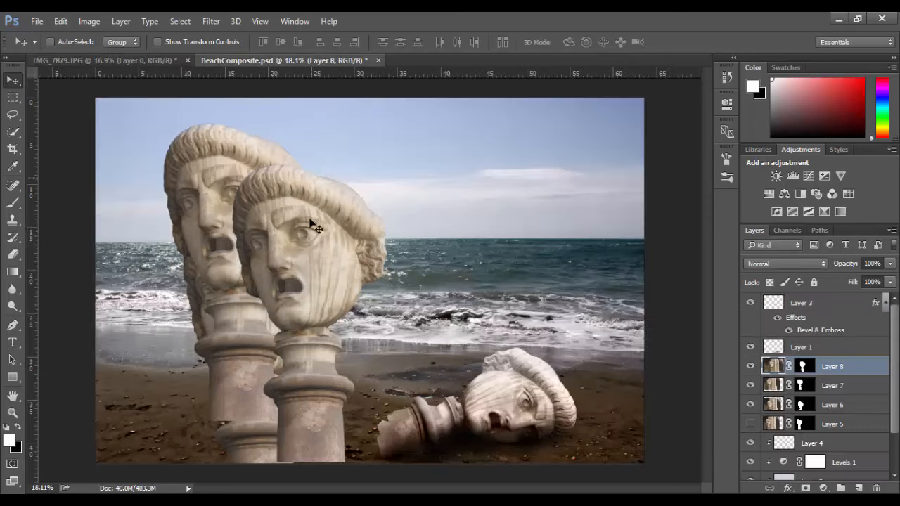
# - Move the duplicated head to the middle of the beach scene, and hide Layer 8, Layer 7 and Layer 6
pyautogui.moveTo(316, 261); pyautogui.dragTo(395, 264)
pyautogui.moveTo(238, 216)
pyautogui.mouseDown()
pyautogui.moveTo(221, 227)
pyautogui.moveTo(241, 228)
pyautogui.mouseUp()
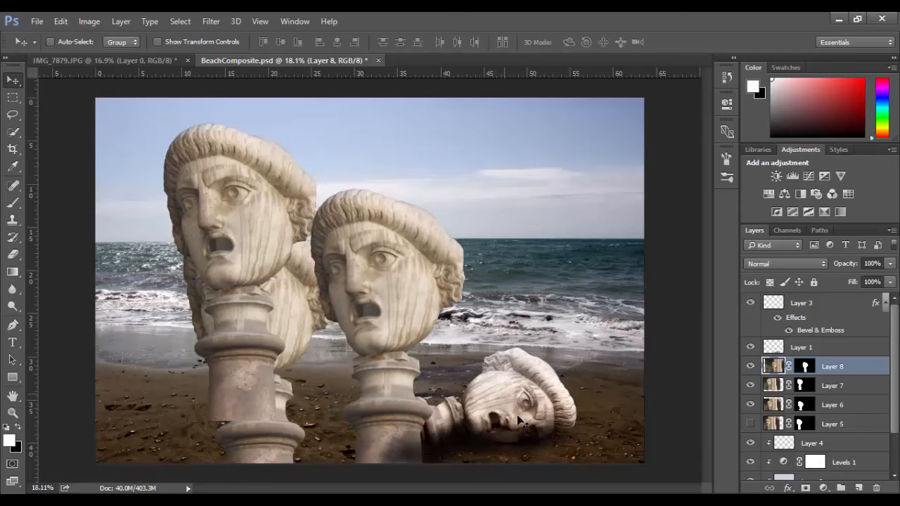
pyautogui.click(750, 366)
pyautogui.click(750, 385)
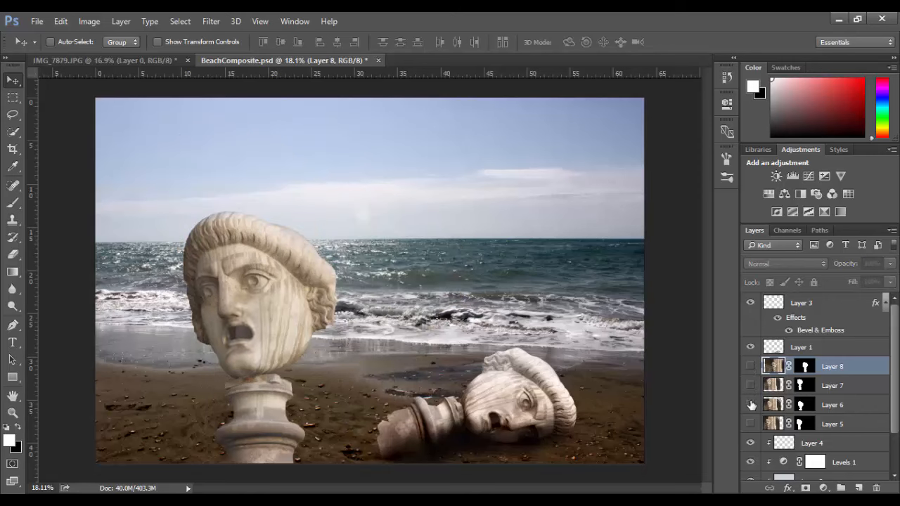
pyautogui.click(750, 405)
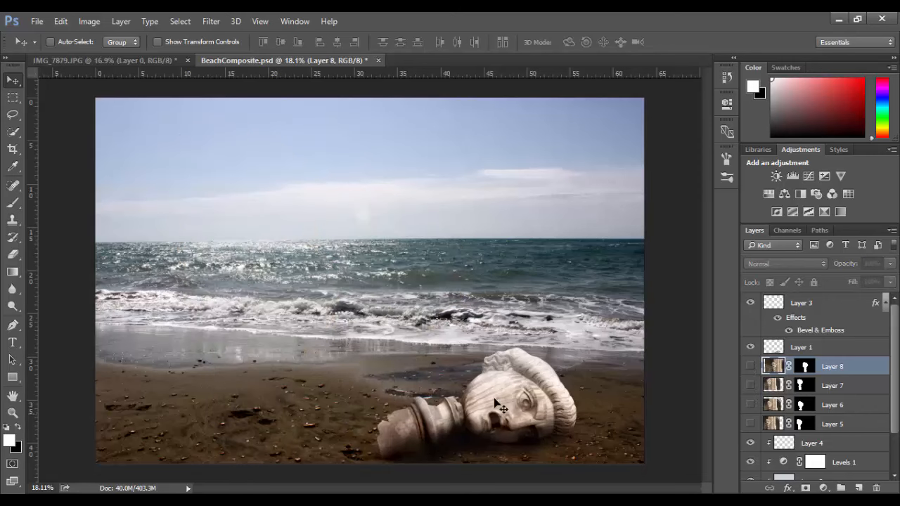